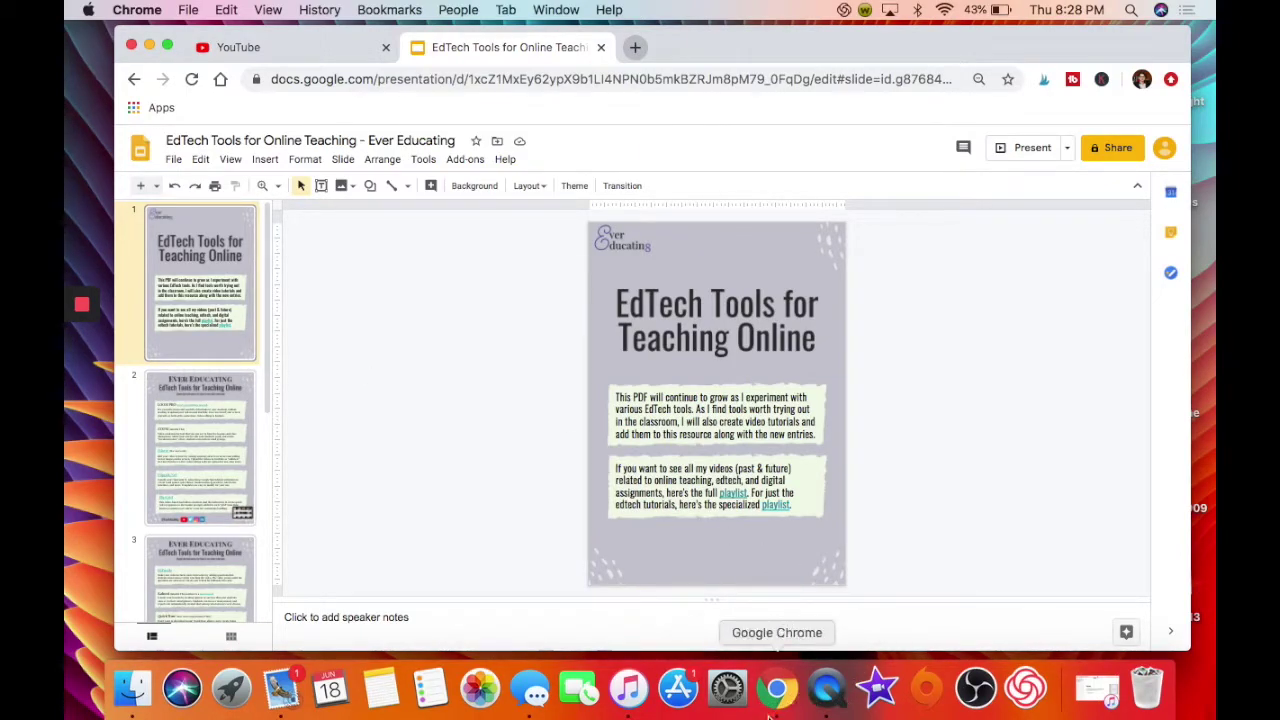
Switch to QuickTime Player and open a new screen recording.
{"action": "left_click", "coordinate": [826, 695]}
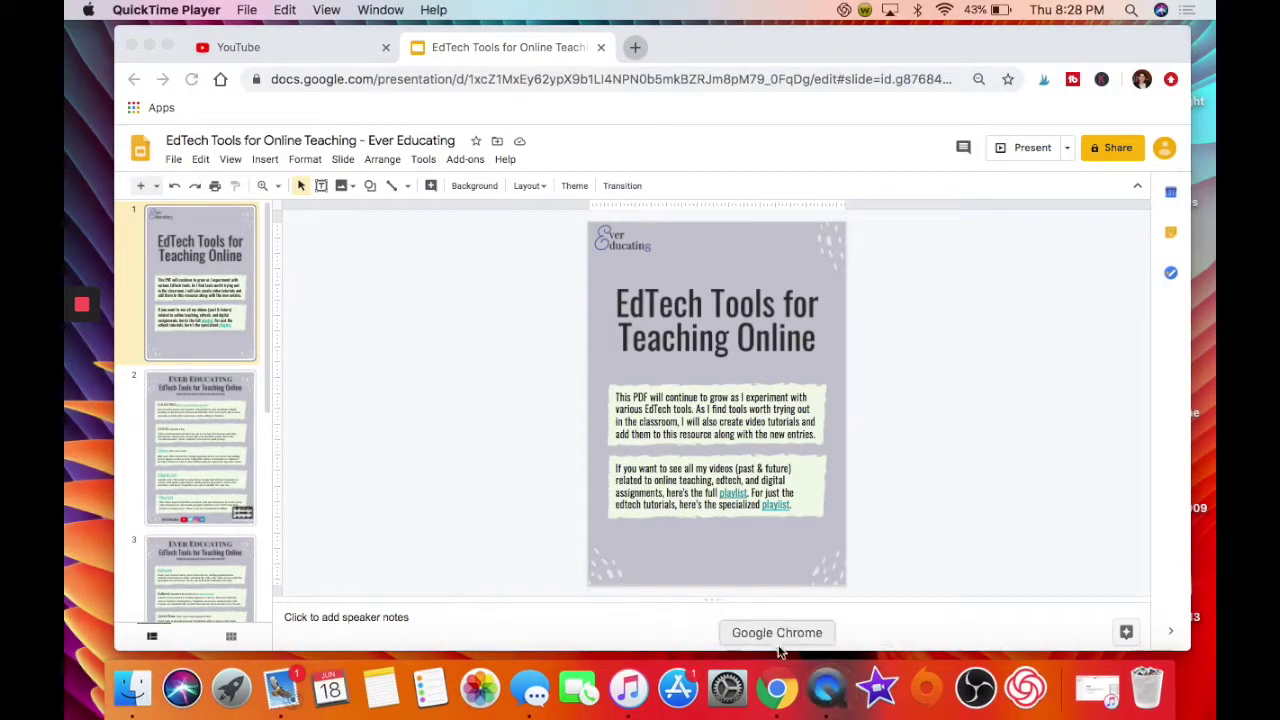
{"action": "left_click", "coordinate": [245, 11]}
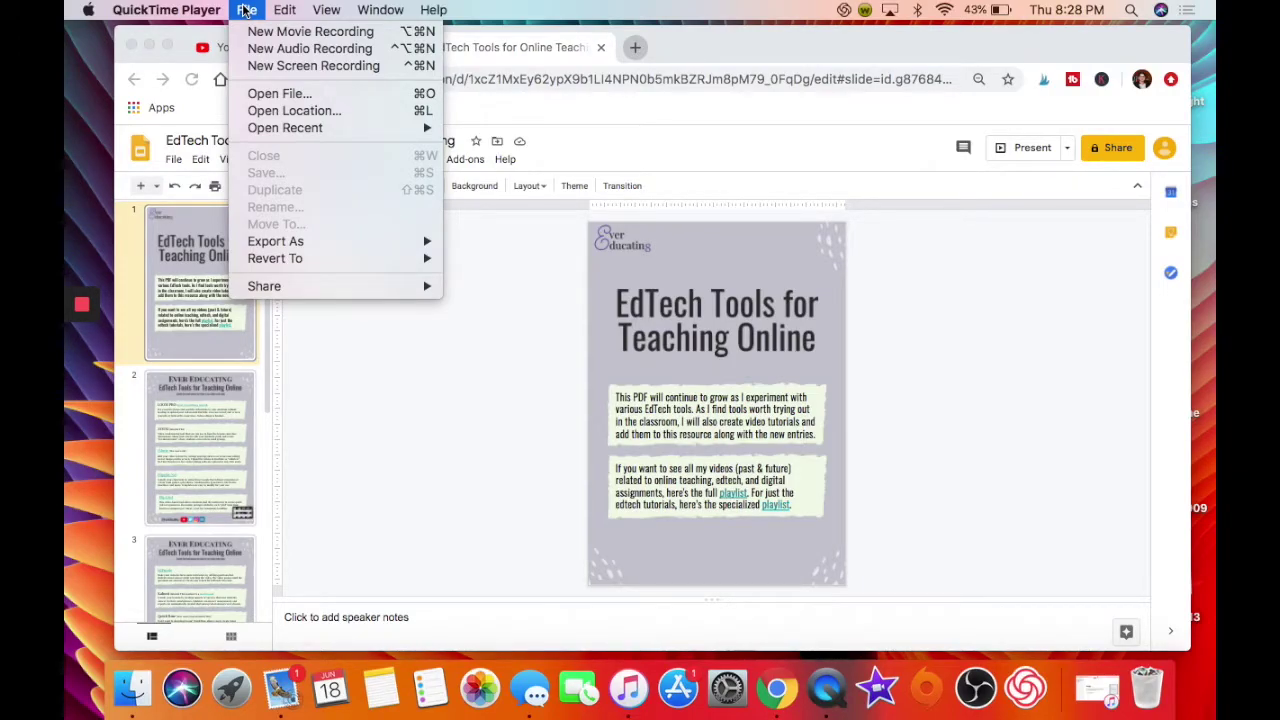
{"action": "mouse_move", "coordinate": [160, 10]}
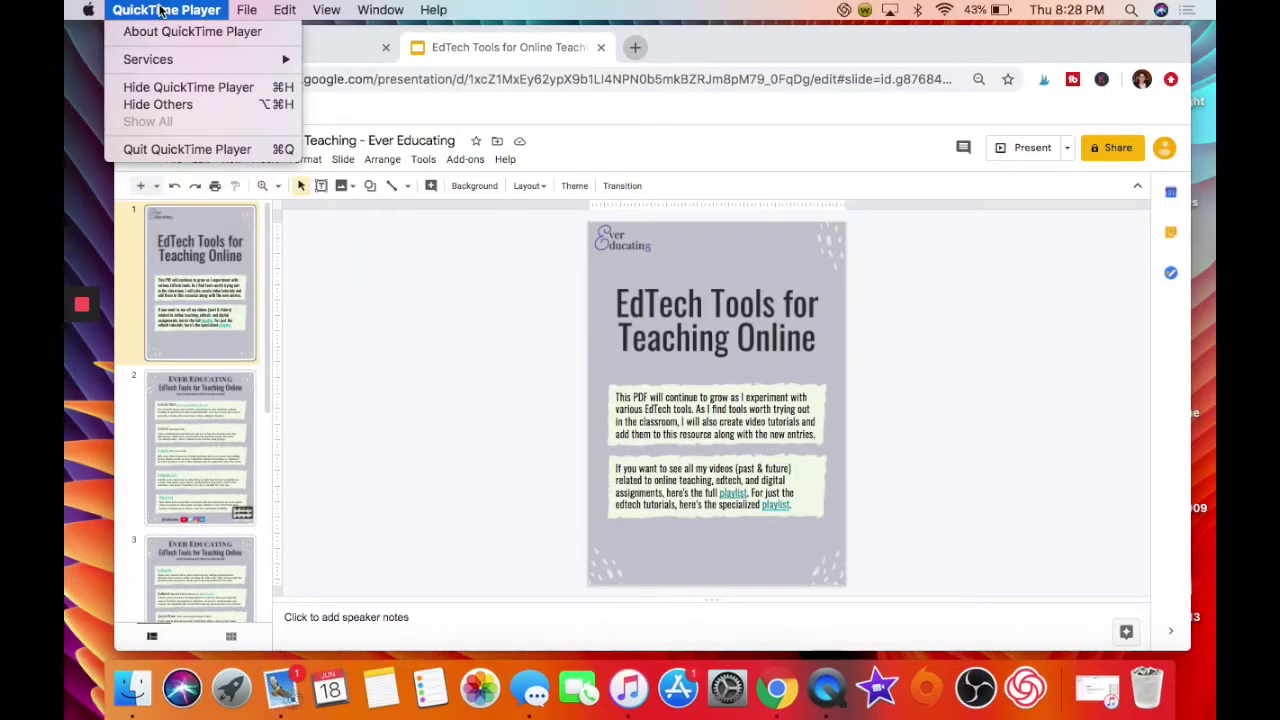
{"action": "mouse_move", "coordinate": [243, 10]}
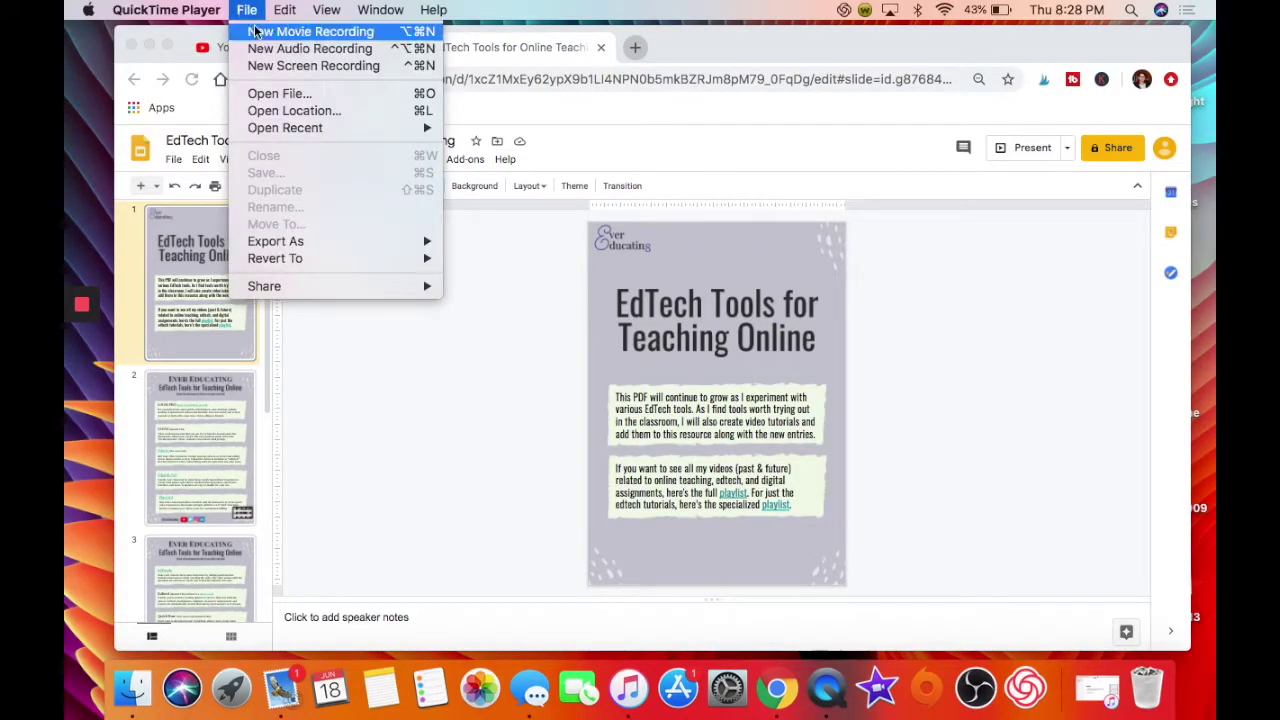
{"action": "left_click", "coordinate": [271, 66]}
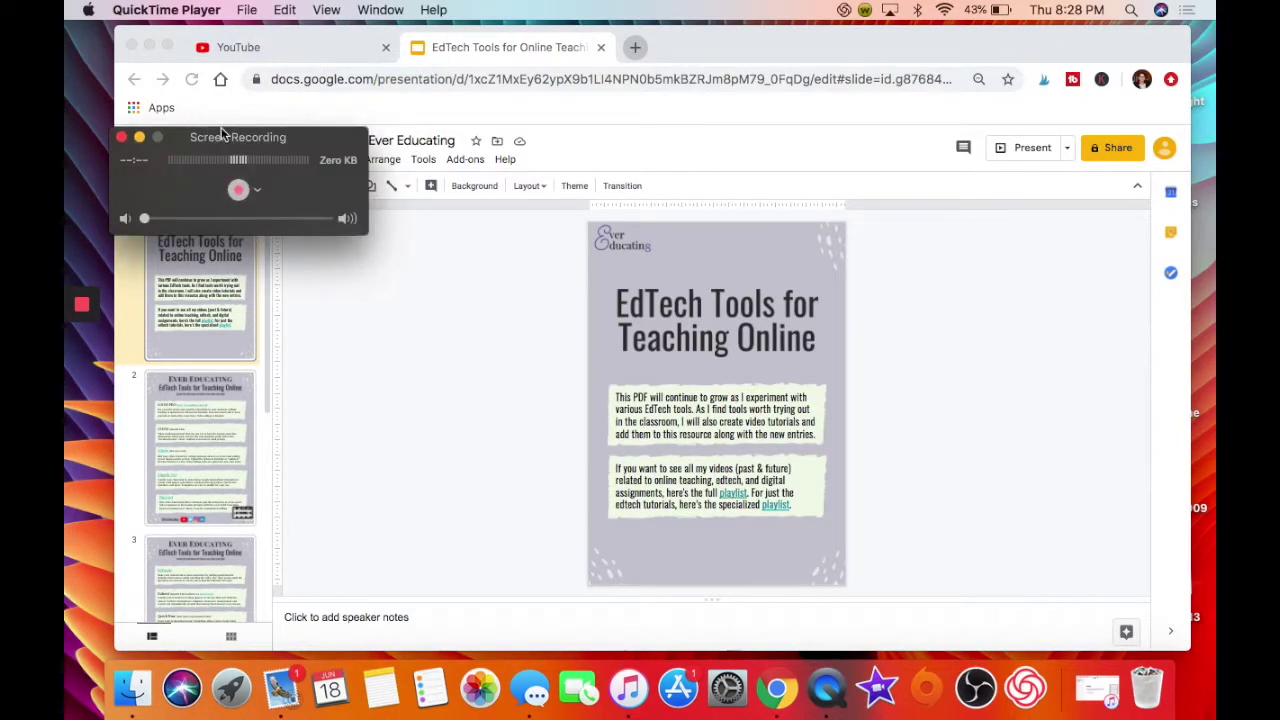
Record only the Google Slides editor region, selecting the first slide's thumbnail while recording, and stop the recording.
{"action": "left_click", "coordinate": [239, 191]}
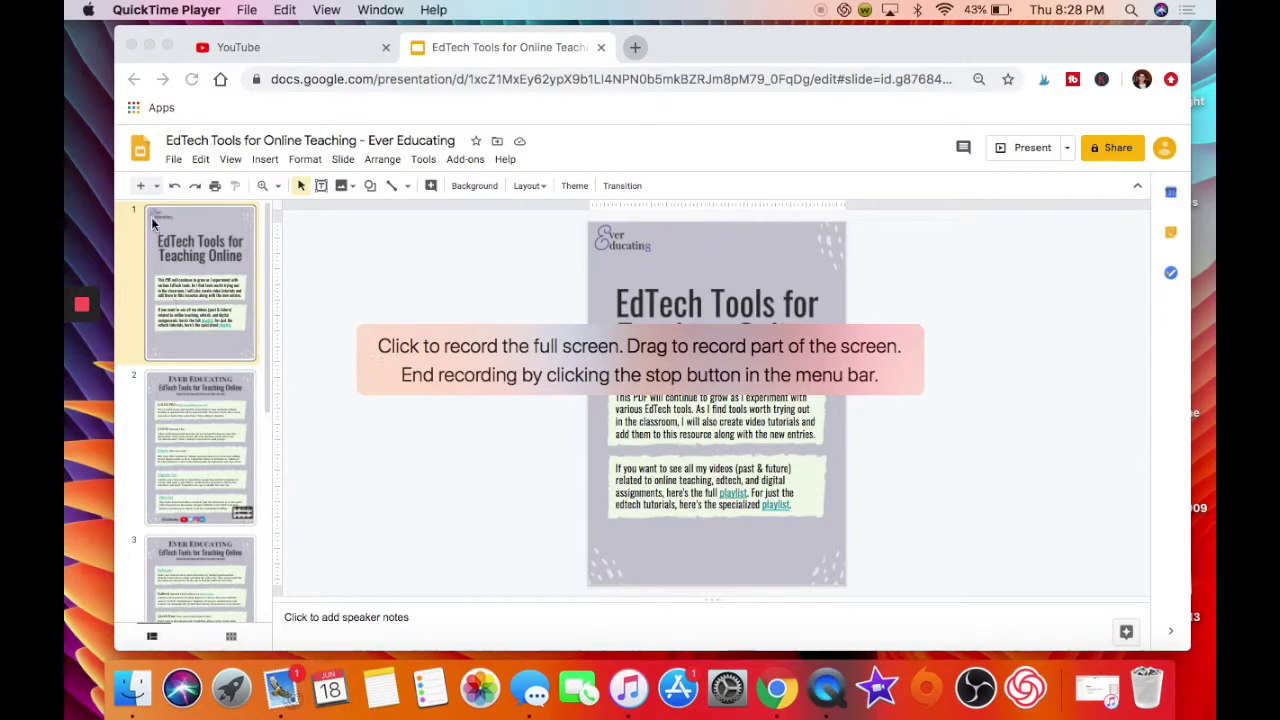
{"action": "left_click_drag", "start_coordinate": [128, 122], "coordinate": [1160, 610]}
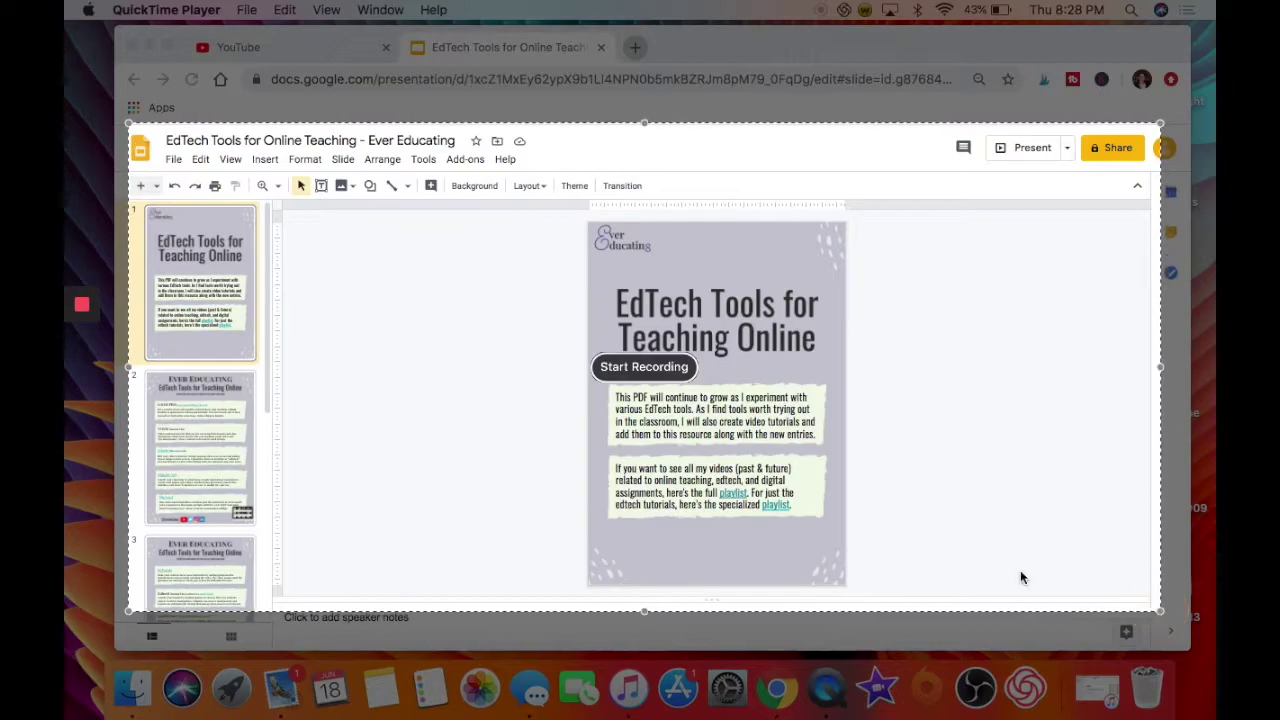
{"action": "left_click", "coordinate": [619, 374]}
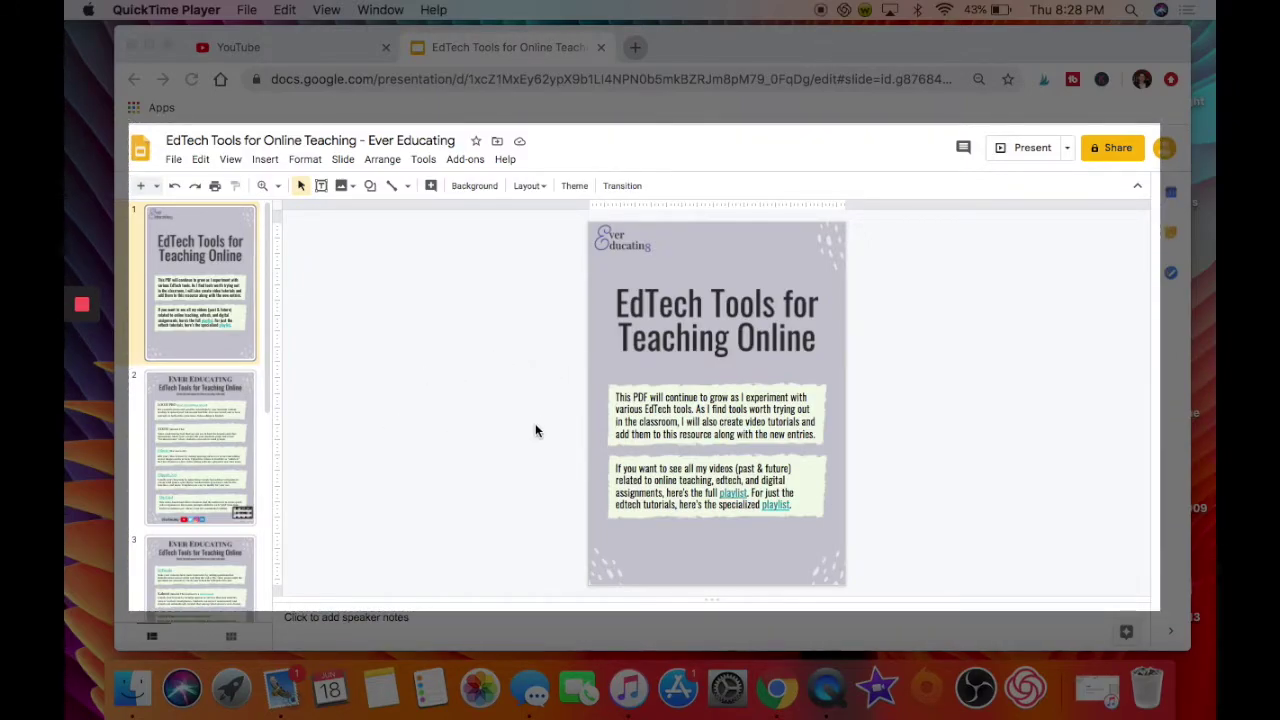
{"action": "left_click", "coordinate": [193, 452]}
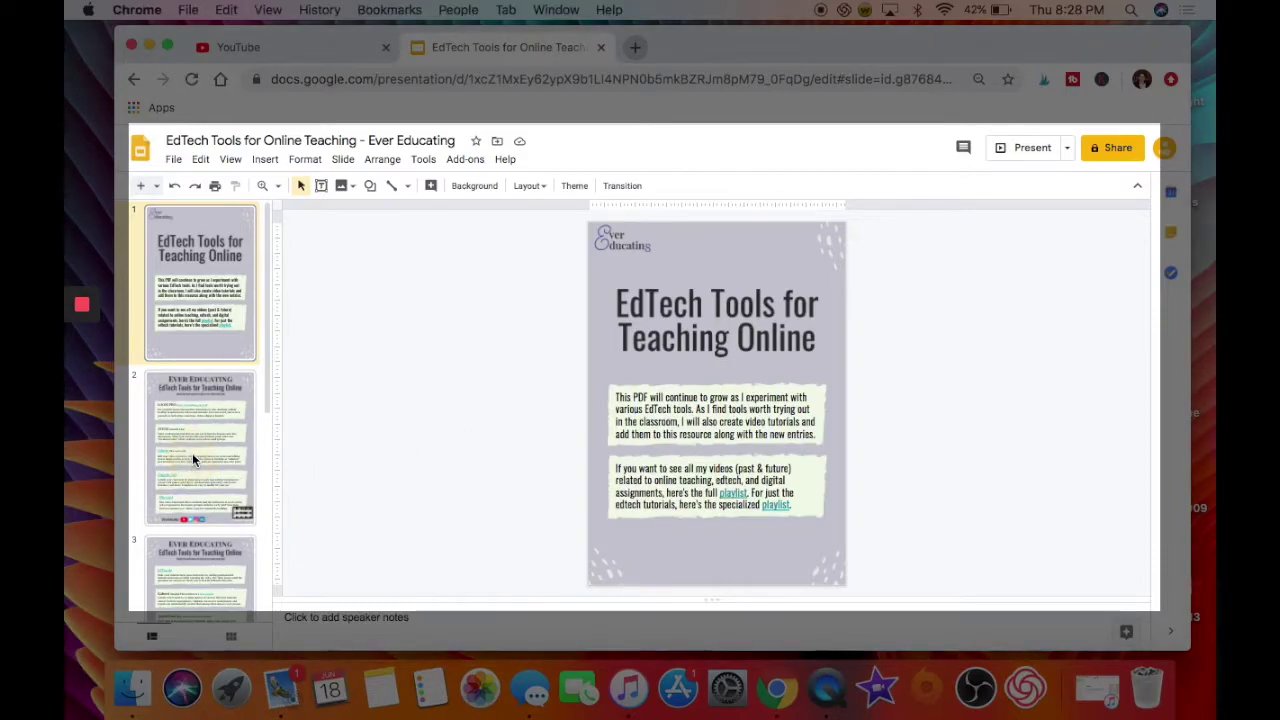
{"action": "left_click", "coordinate": [196, 449]}
{"action": "left_click", "coordinate": [171, 318]}
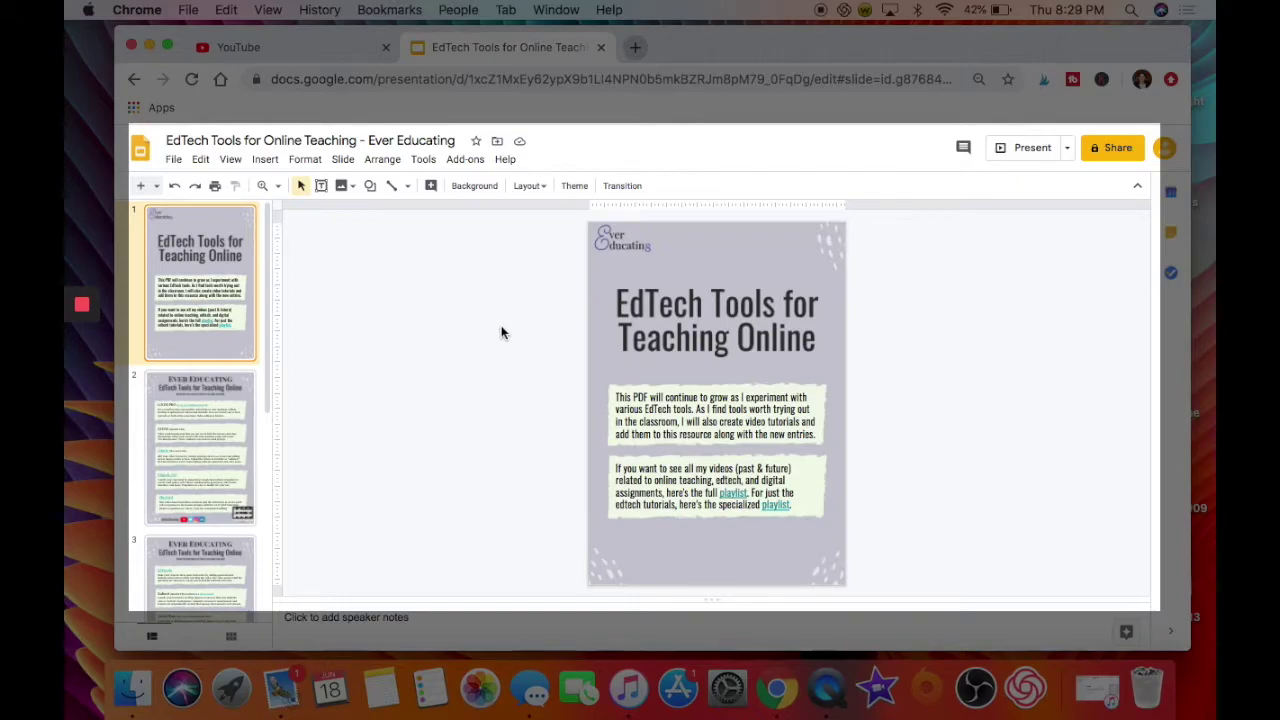
{"action": "left_click", "coordinate": [820, 14]}
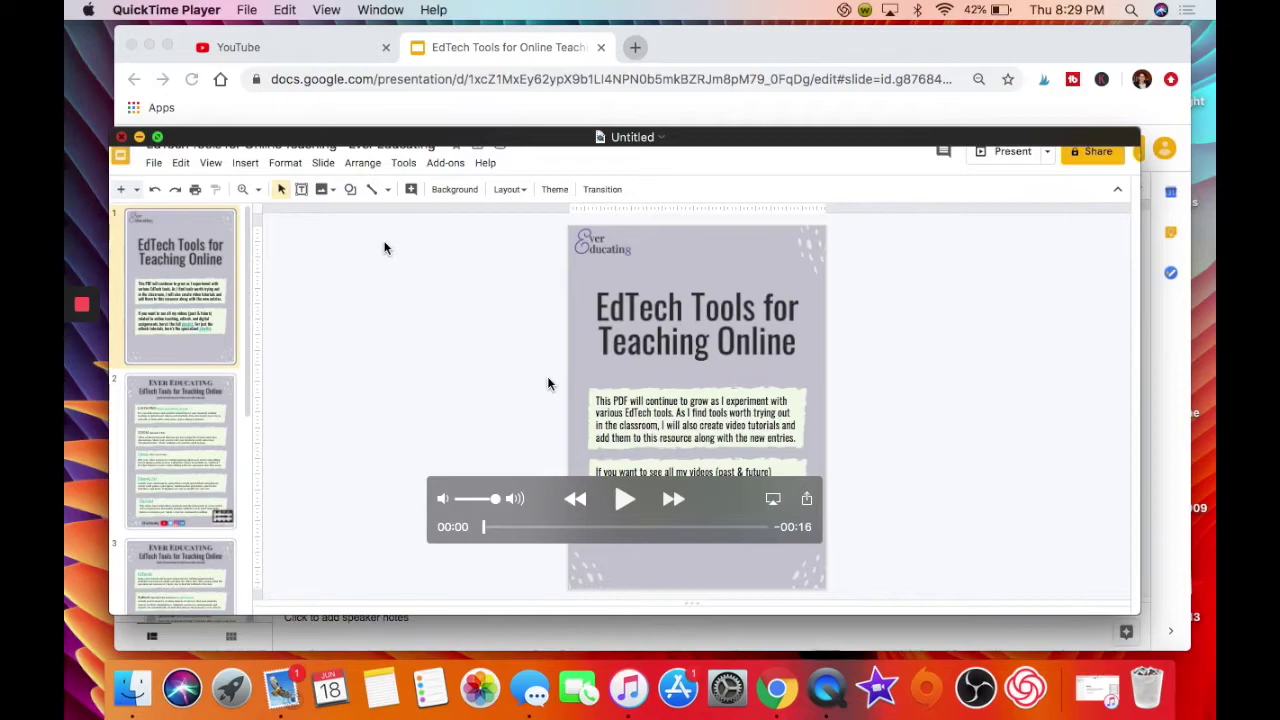
Close the finished screen recording, enter example as its export name, and delete it instead of keeping it.
{"action": "key", "text": "super+w"}
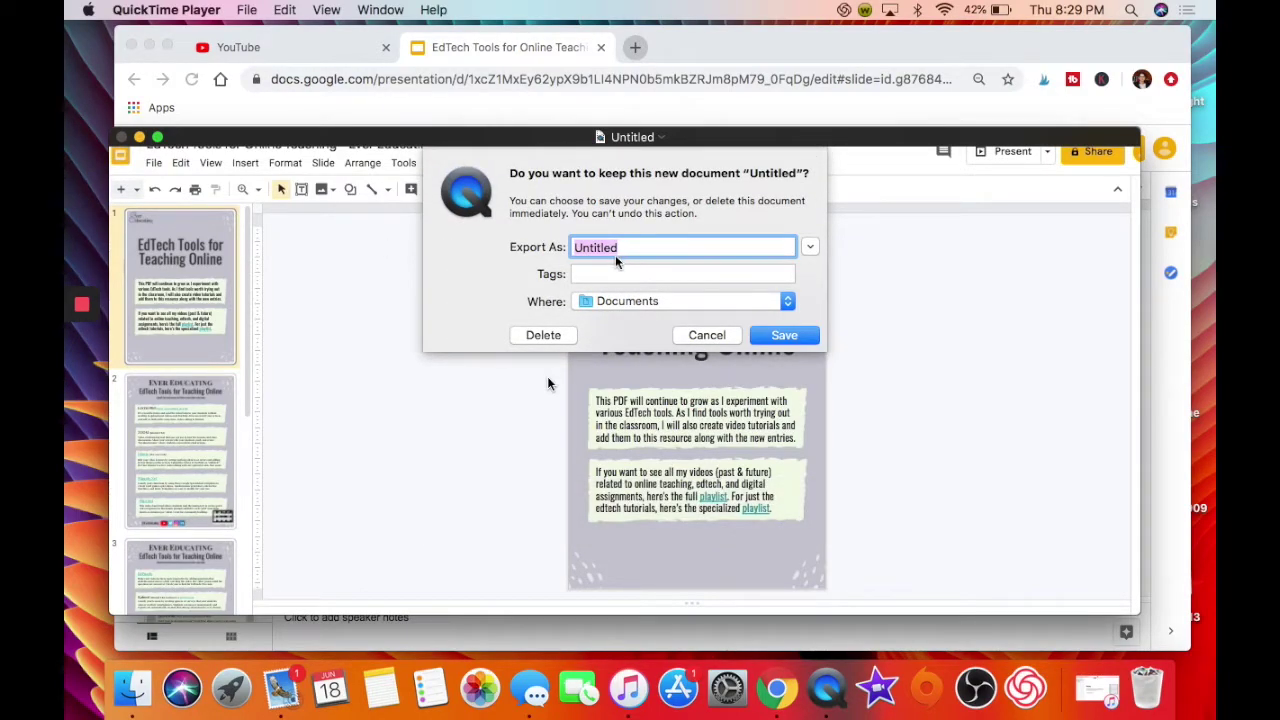
{"action": "type", "text": "example"}
{"action": "left_click", "coordinate": [770, 338]}
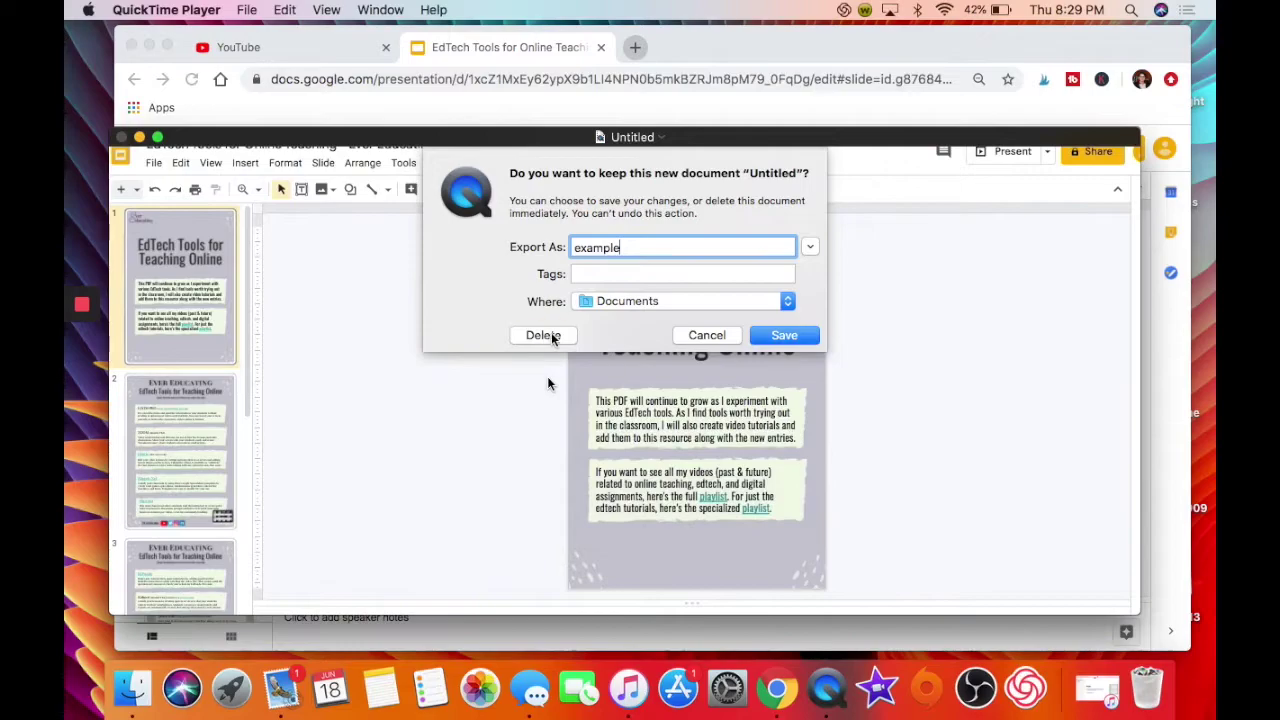
{"action": "left_click", "coordinate": [545, 335]}
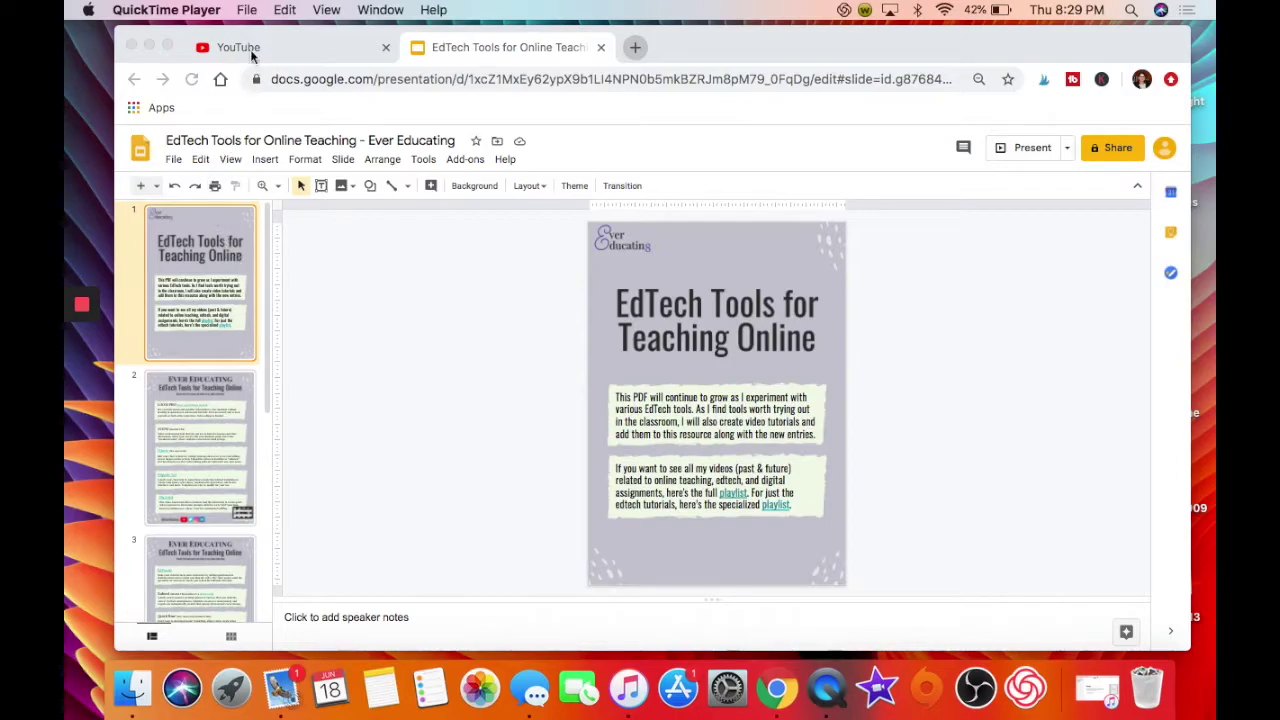
Open a new audio recording window and close it without recording anything.
{"action": "left_click", "coordinate": [247, 10]}
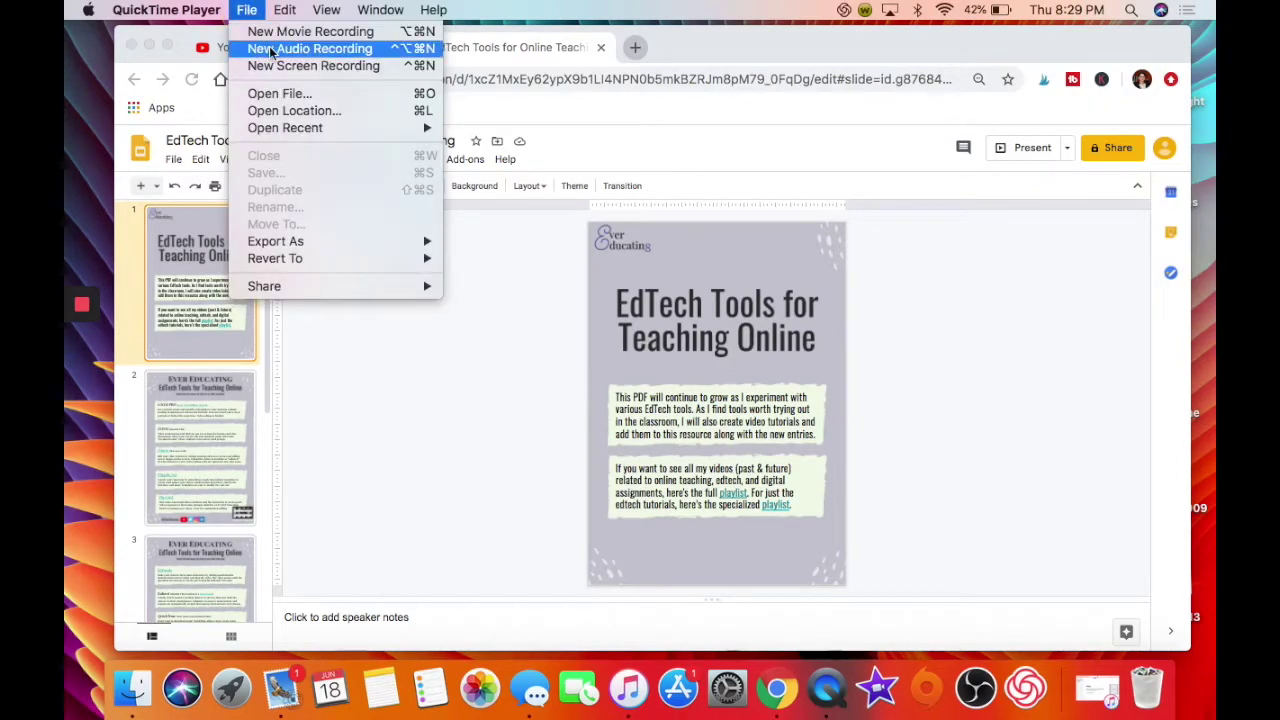
{"action": "left_click", "coordinate": [272, 50]}
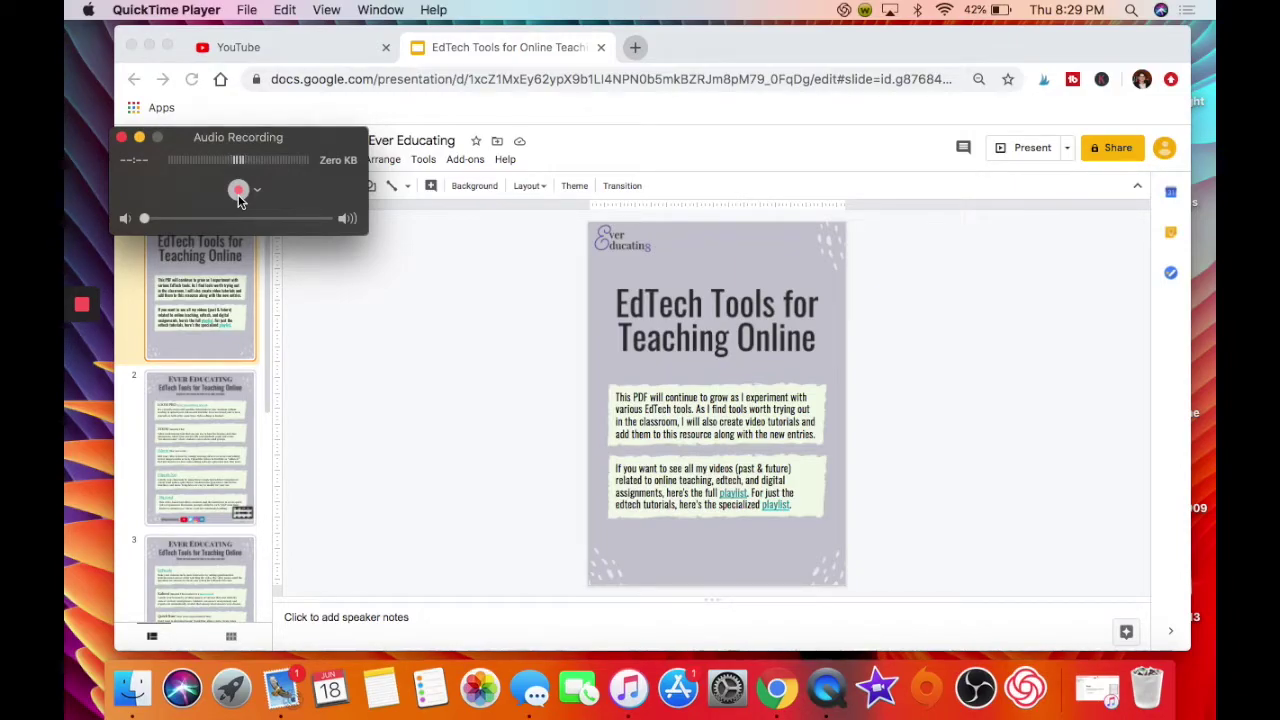
{"action": "left_click", "coordinate": [121, 137]}
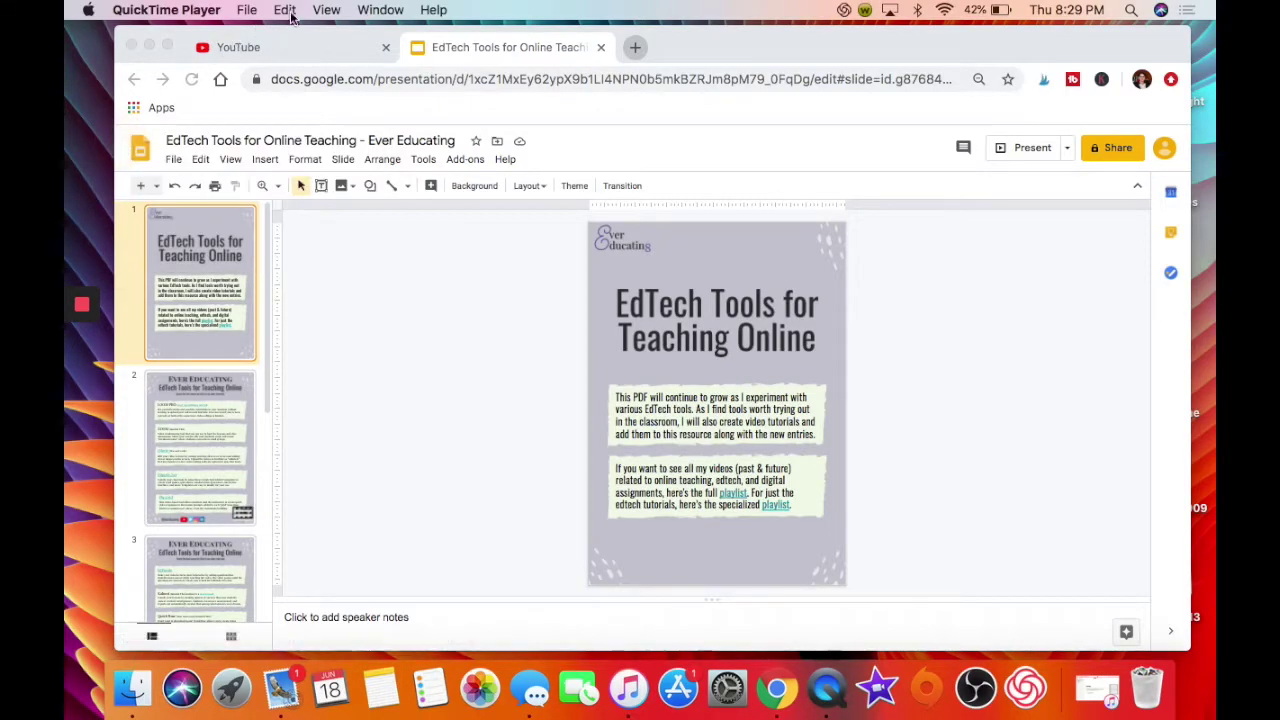
Open a new movie recording and review its camera, microphone and quality options.
{"action": "left_click", "coordinate": [250, 11]}
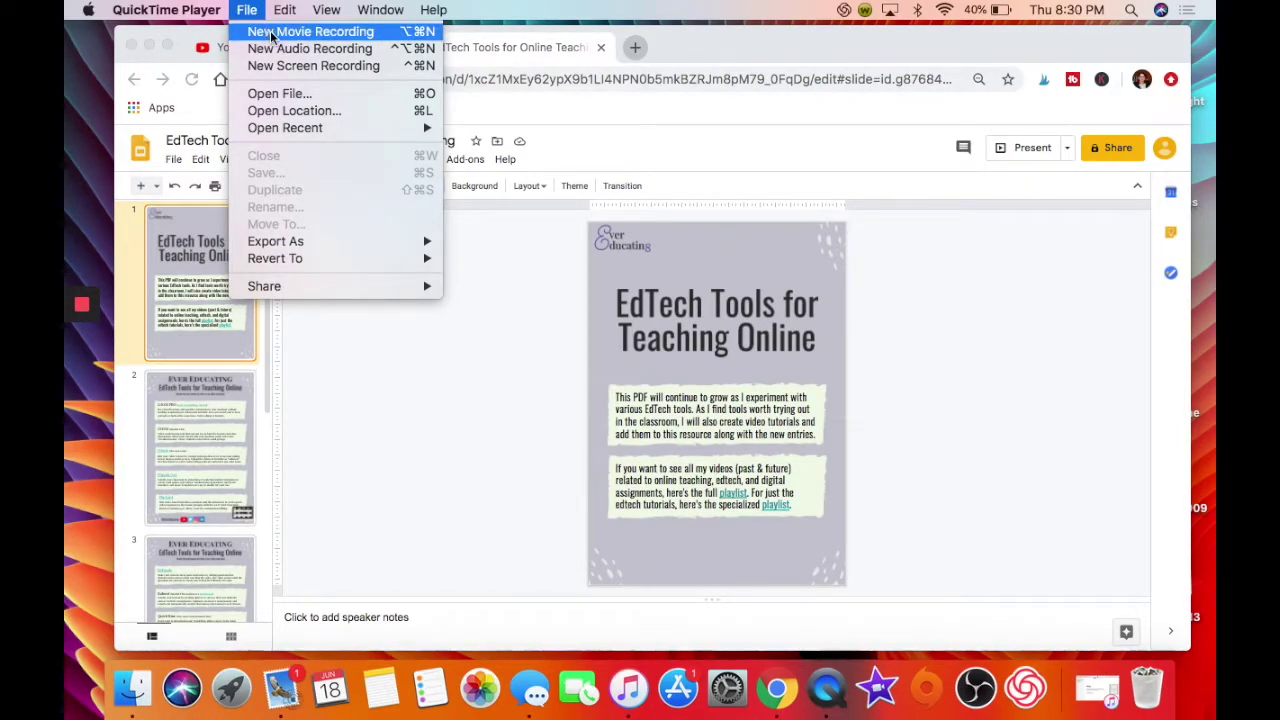
{"action": "left_click", "coordinate": [271, 35]}
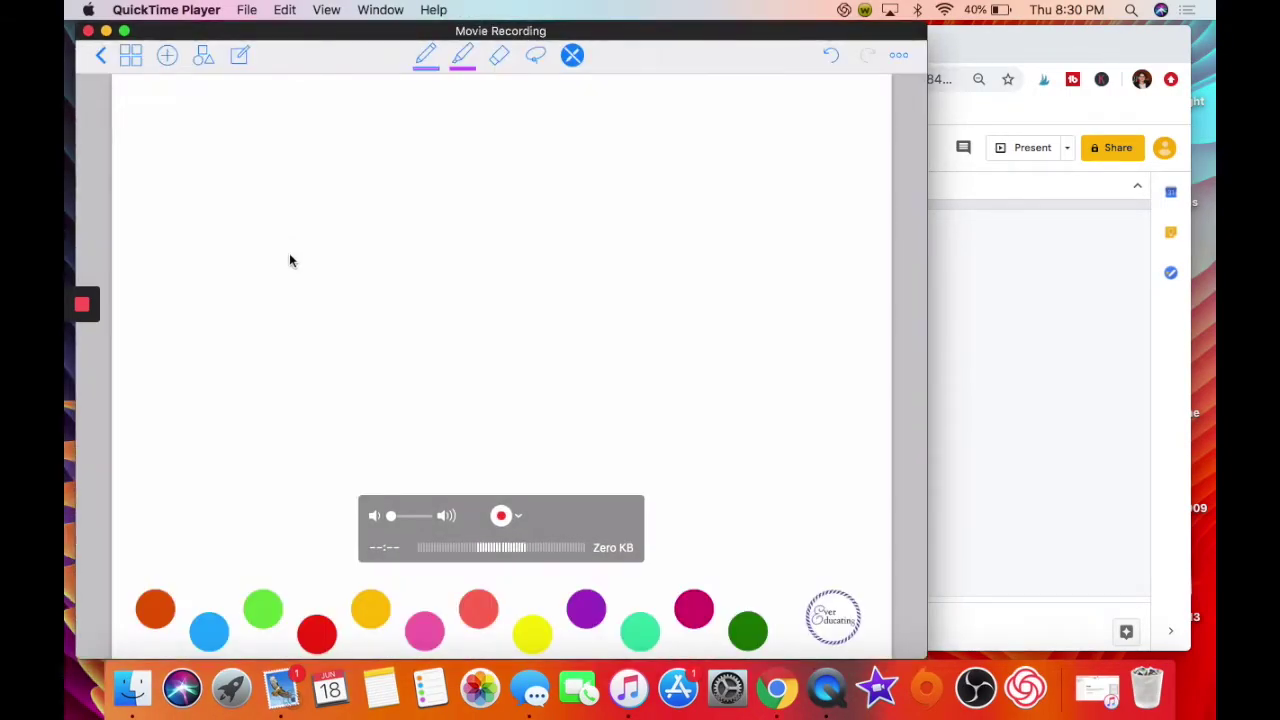
{"action": "left_click", "coordinate": [519, 516]}
{"action": "left_click", "coordinate": [519, 516]}
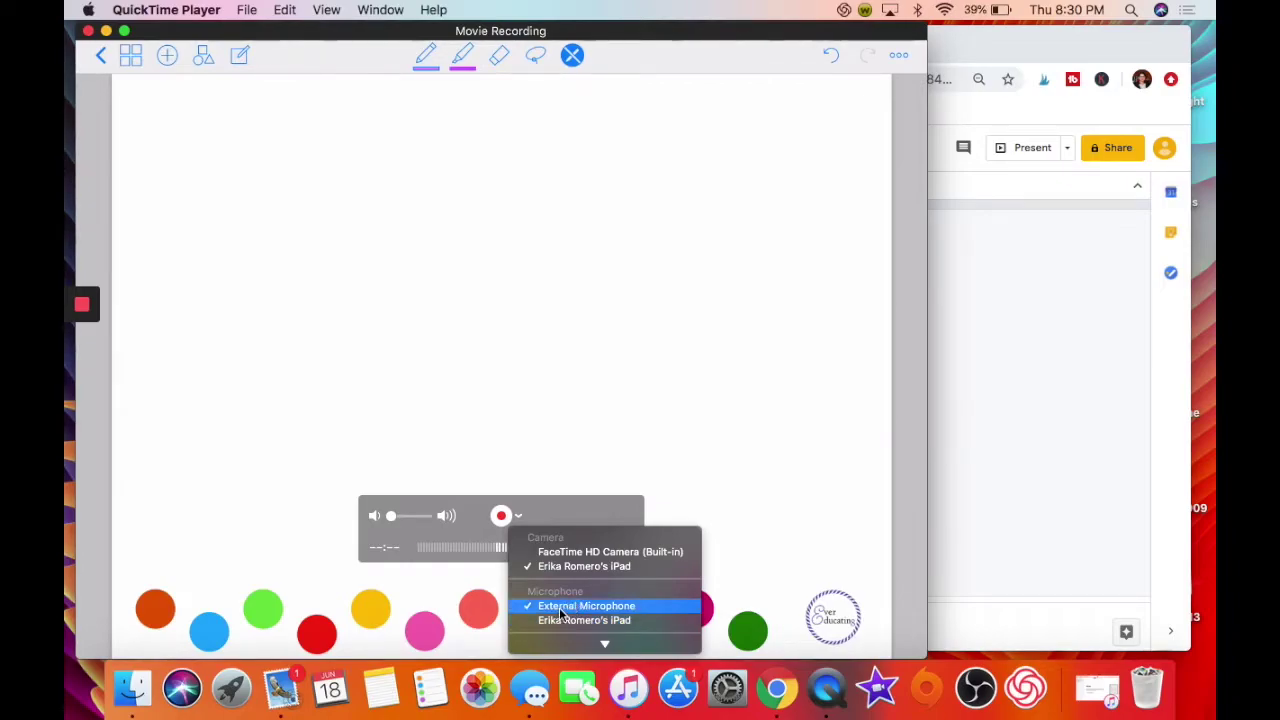
{"action": "mouse_move", "coordinate": [605, 642]}
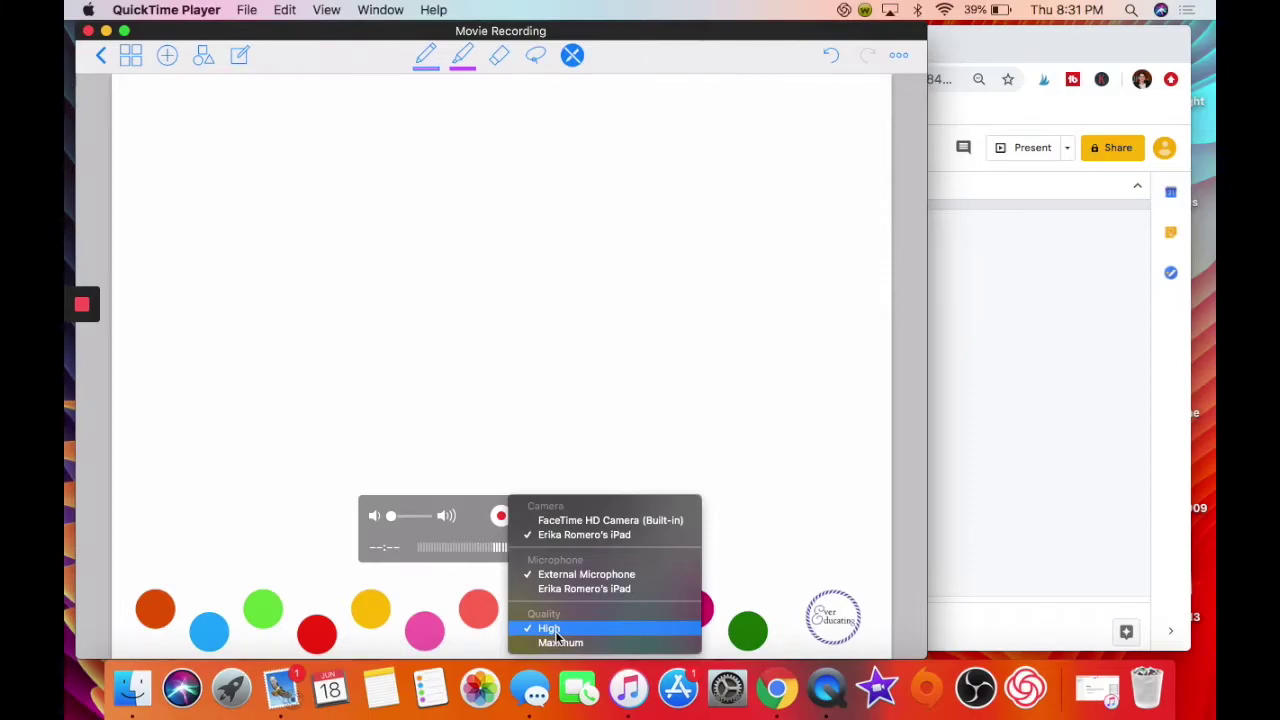
Recheck the movie recording's camera source options and start recording the iPad screen.
{"action": "left_click", "coordinate": [241, 10]}
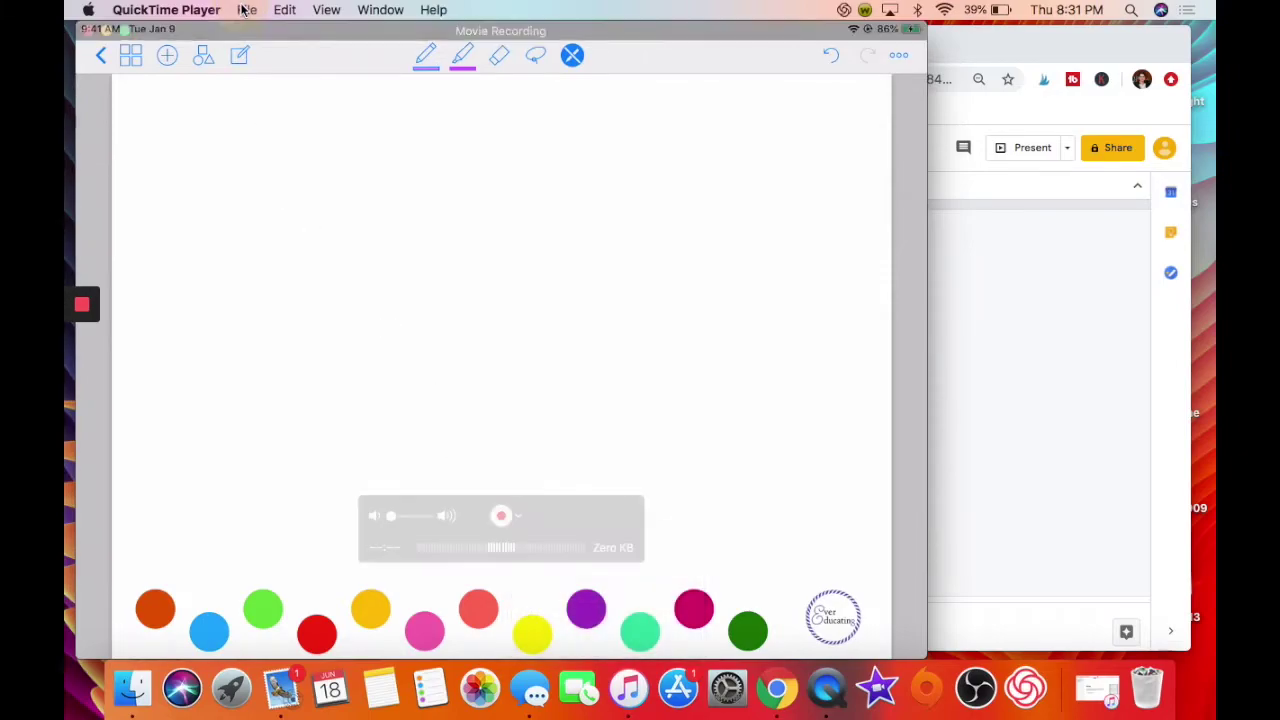
{"action": "left_click", "coordinate": [245, 10]}
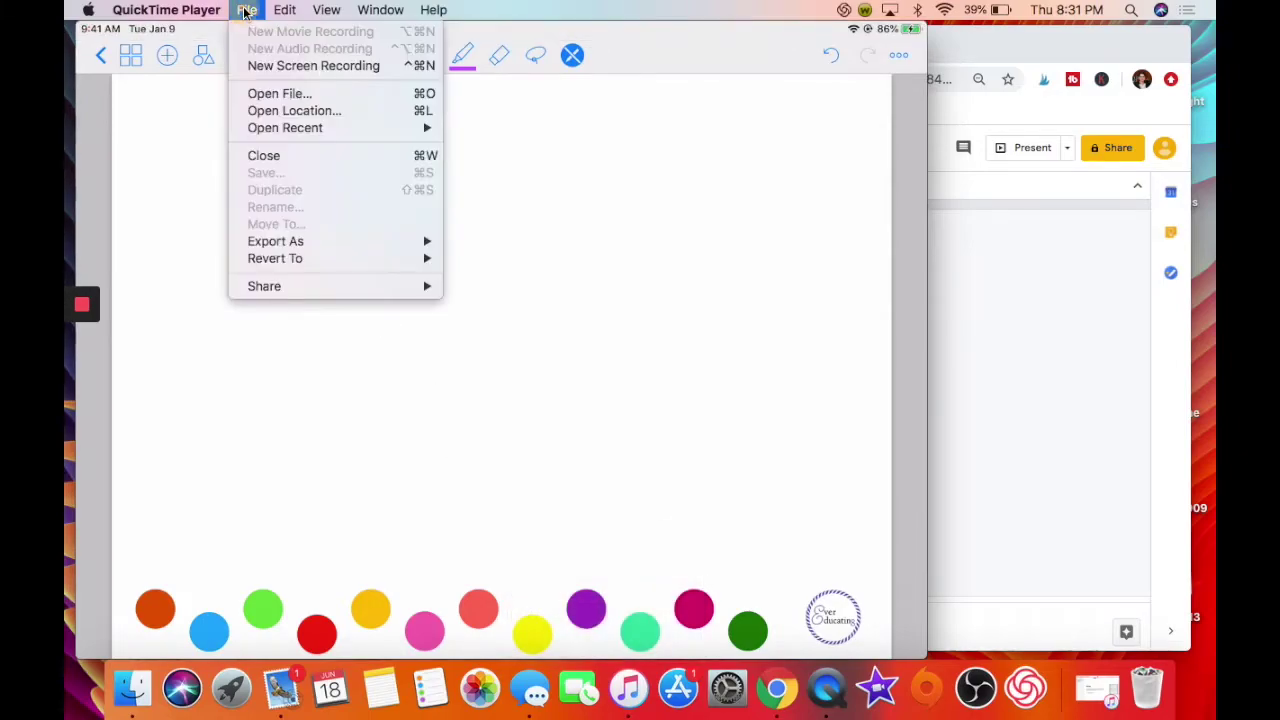
{"action": "left_click", "coordinate": [540, 471]}
{"action": "left_click", "coordinate": [518, 516]}
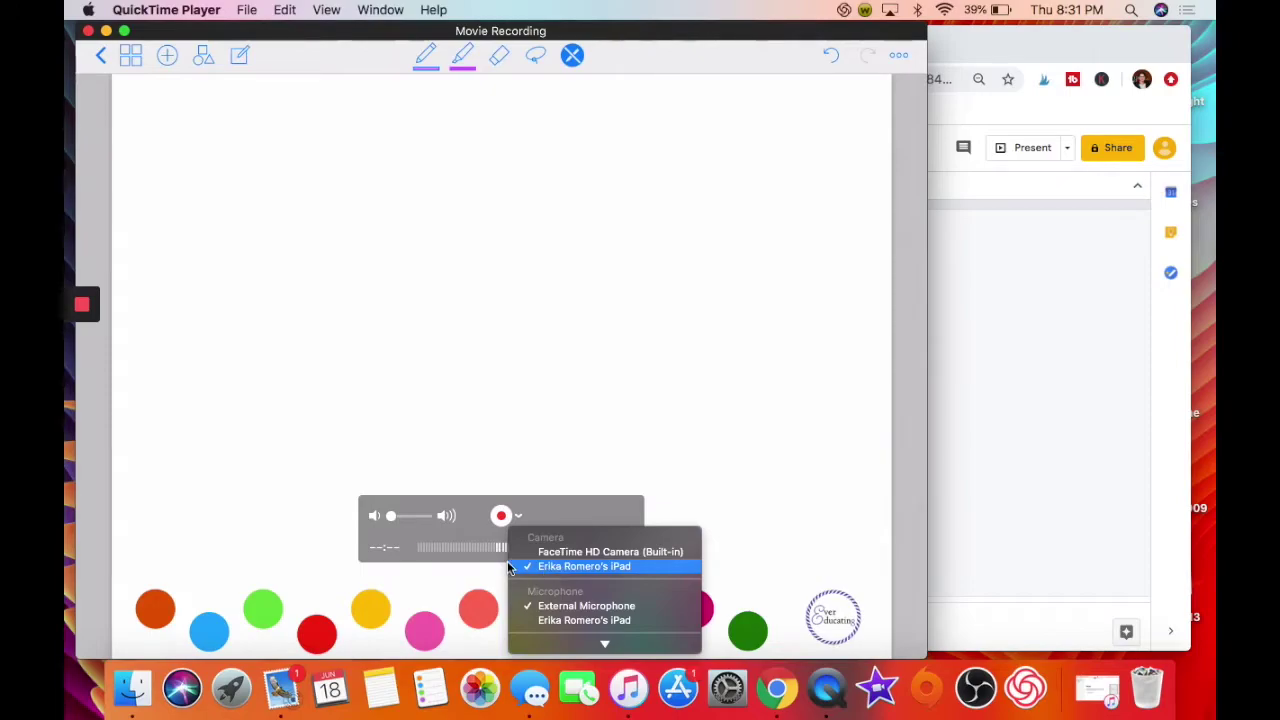
{"action": "left_click", "coordinate": [386, 235]}
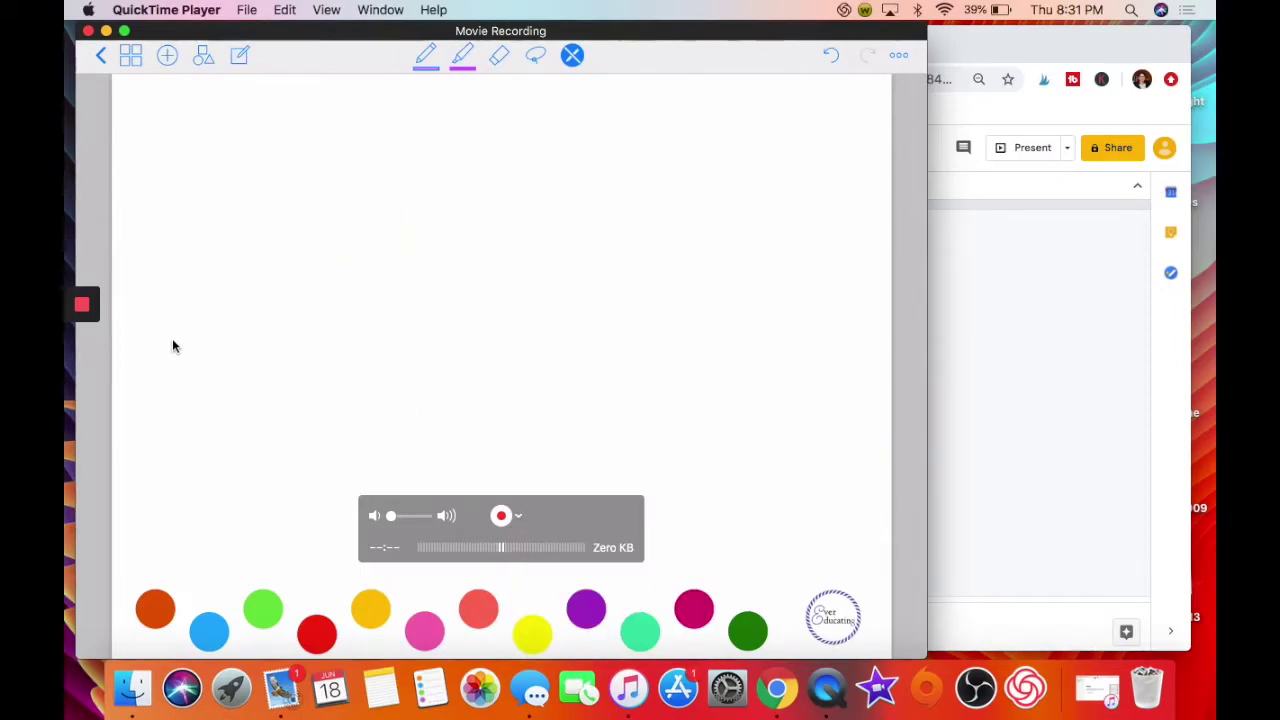
{"action": "left_click", "coordinate": [501, 516]}
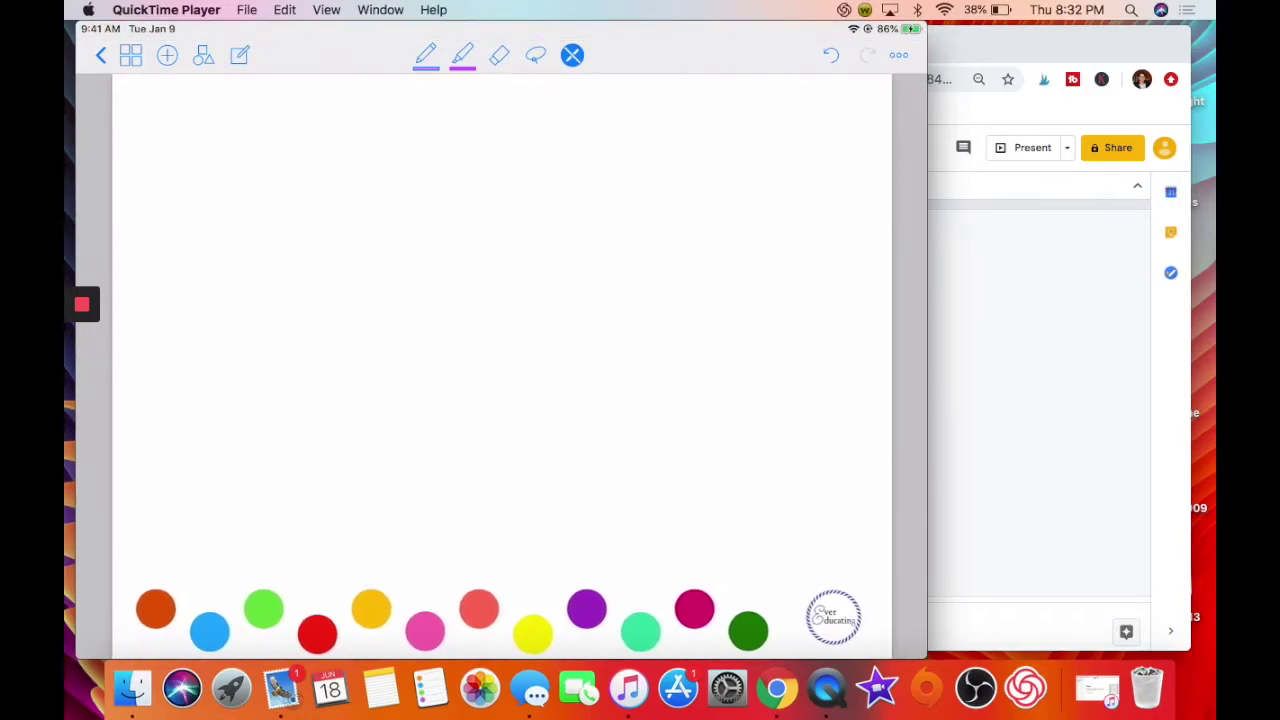
Turn off read-only mode on the iPad note and handwrite "Hi" and "test" across the upper part of the blank page.
{"action": "left_click", "coordinate": [572, 55]}
{"action": "left_click_drag", "start_coordinate": [219, 138], "coordinate": [237, 260]}
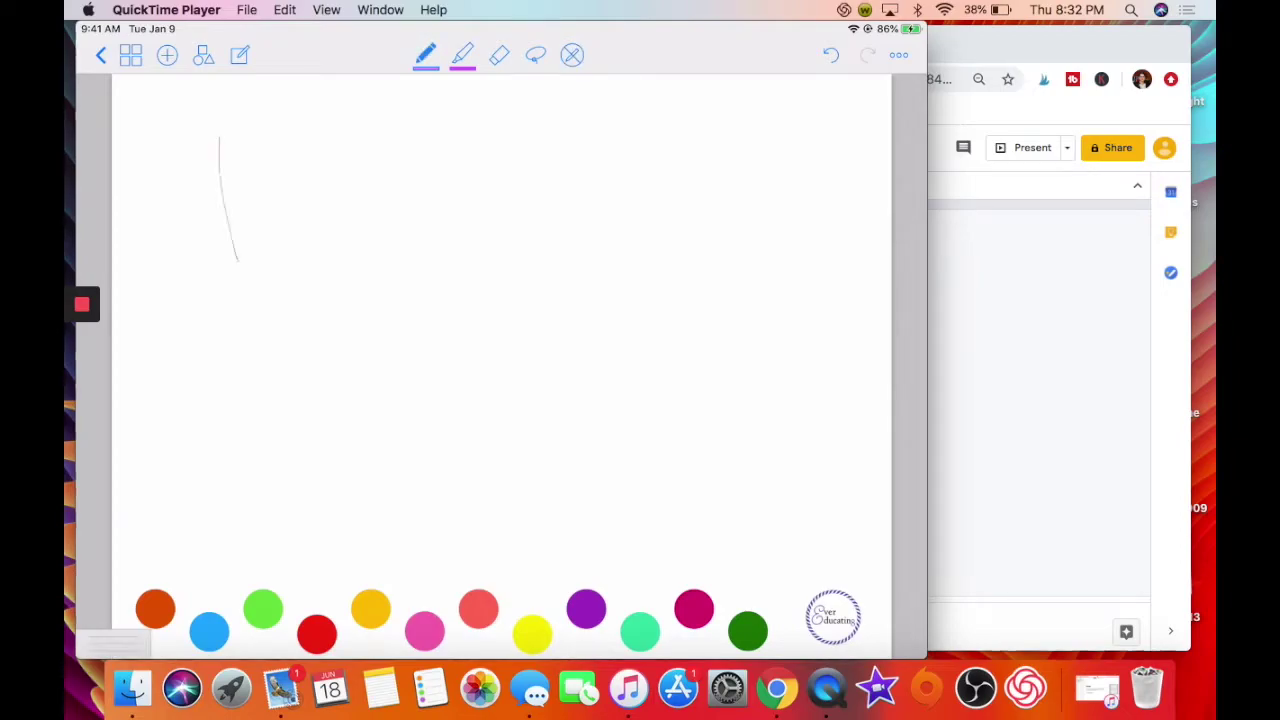
{"action": "left_click_drag", "start_coordinate": [278, 146], "coordinate": [305, 255]}
{"action": "mouse_move", "coordinate": [221, 203]}
{"action": "left_mouse_down"}
{"action": "mouse_move", "coordinate": [302, 202]}
{"action": "mouse_move", "coordinate": [347, 260]}
{"action": "left_mouse_up"}
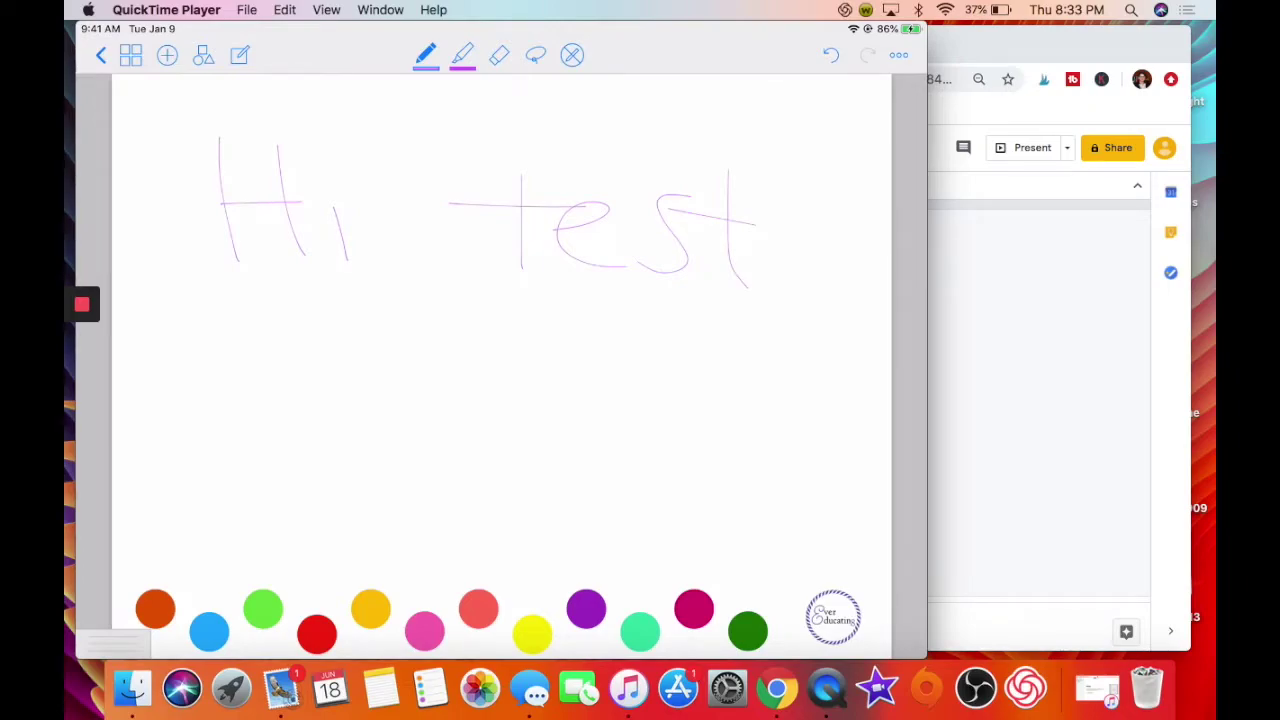
Handwrite the equation "4+1=5" below the words on the iPad page.
{"action": "mouse_move", "coordinate": [380, 332]}
{"action": "left_mouse_down"}
{"action": "mouse_move", "coordinate": [426, 396]}
{"action": "mouse_move", "coordinate": [450, 398]}
{"action": "left_mouse_up"}
{"action": "left_click_drag", "start_coordinate": [406, 332], "coordinate": [416, 430]}
{"action": "left_click_drag", "start_coordinate": [462, 380], "coordinate": [524, 380]}
{"action": "left_click_drag", "start_coordinate": [492, 352], "coordinate": [502, 400]}
{"action": "left_click_drag", "start_coordinate": [550, 345], "coordinate": [557, 432]}
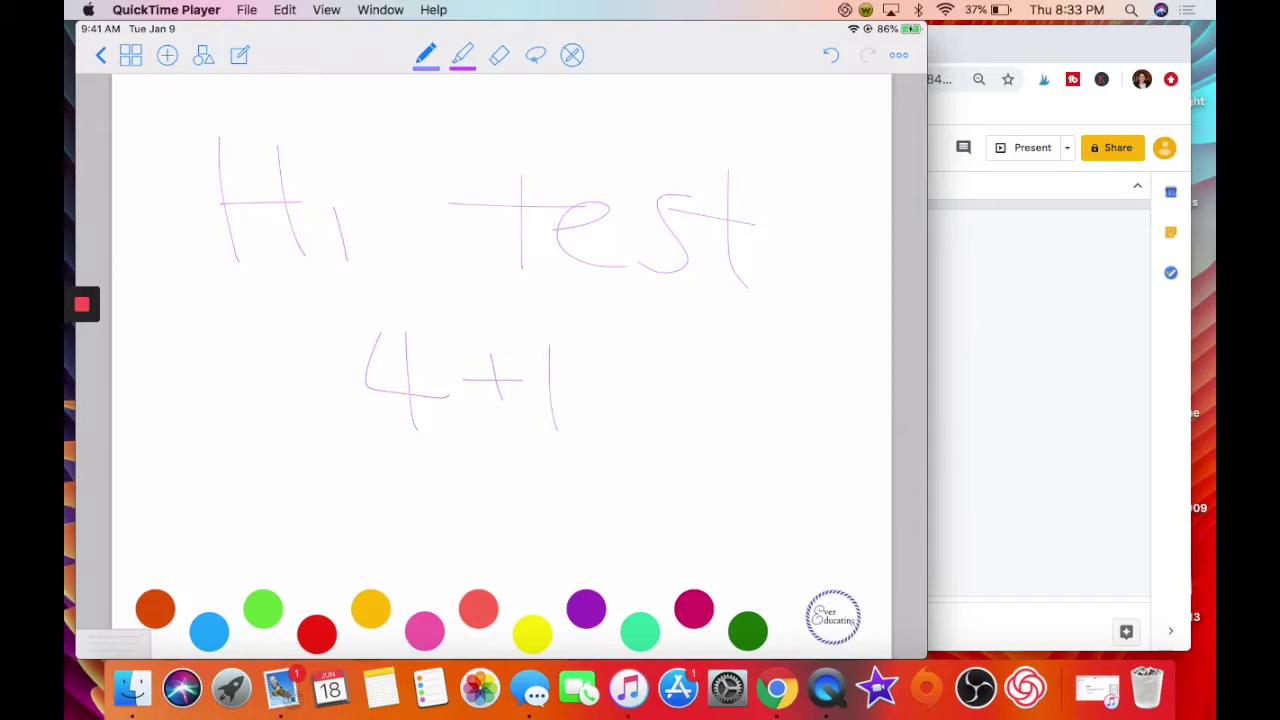
{"action": "left_click_drag", "start_coordinate": [590, 384], "coordinate": [652, 402]}
{"action": "mouse_move", "coordinate": [618, 370]}
{"action": "left_mouse_down"}
{"action": "mouse_move", "coordinate": [650, 374]}
{"action": "mouse_move", "coordinate": [684, 420]}
{"action": "left_mouse_up"}
{"action": "left_click_drag", "start_coordinate": [698, 355], "coordinate": [830, 366]}
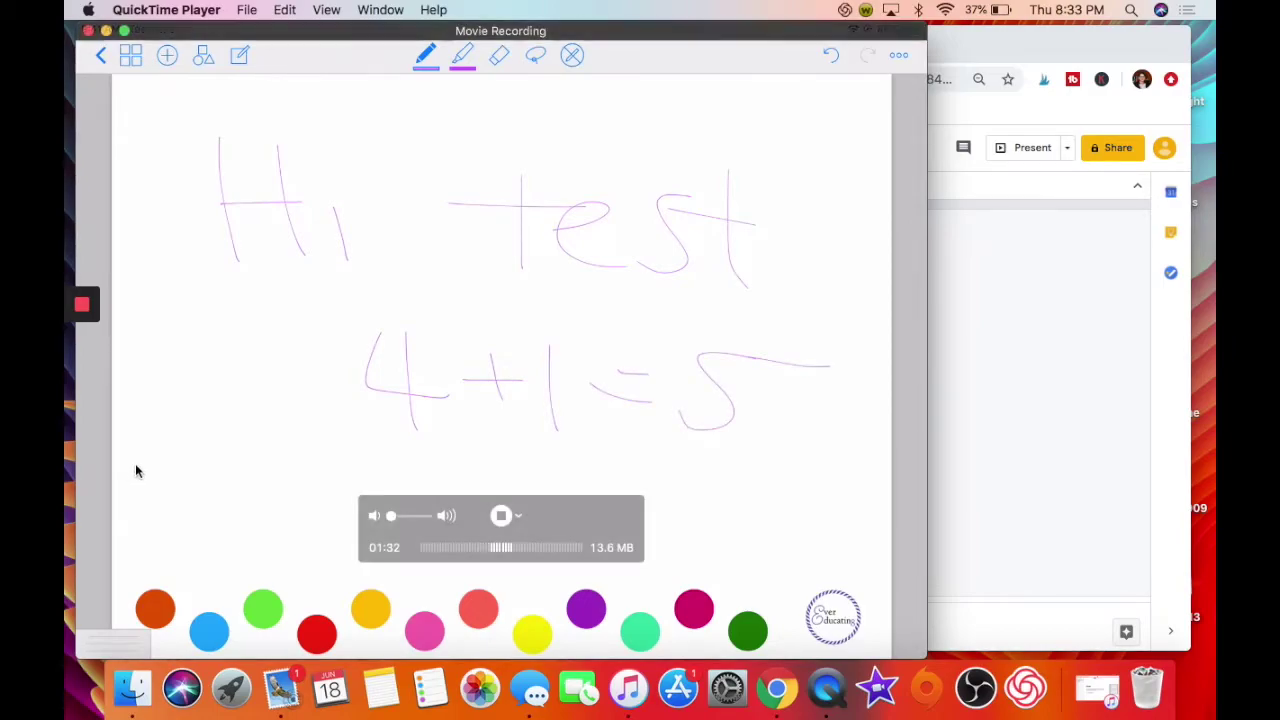
Switch to the Chrome slides and back to the iPad recording, and pen an arrow pointing at the board image's Group Members column.
{"action": "left_click", "coordinate": [987, 345]}
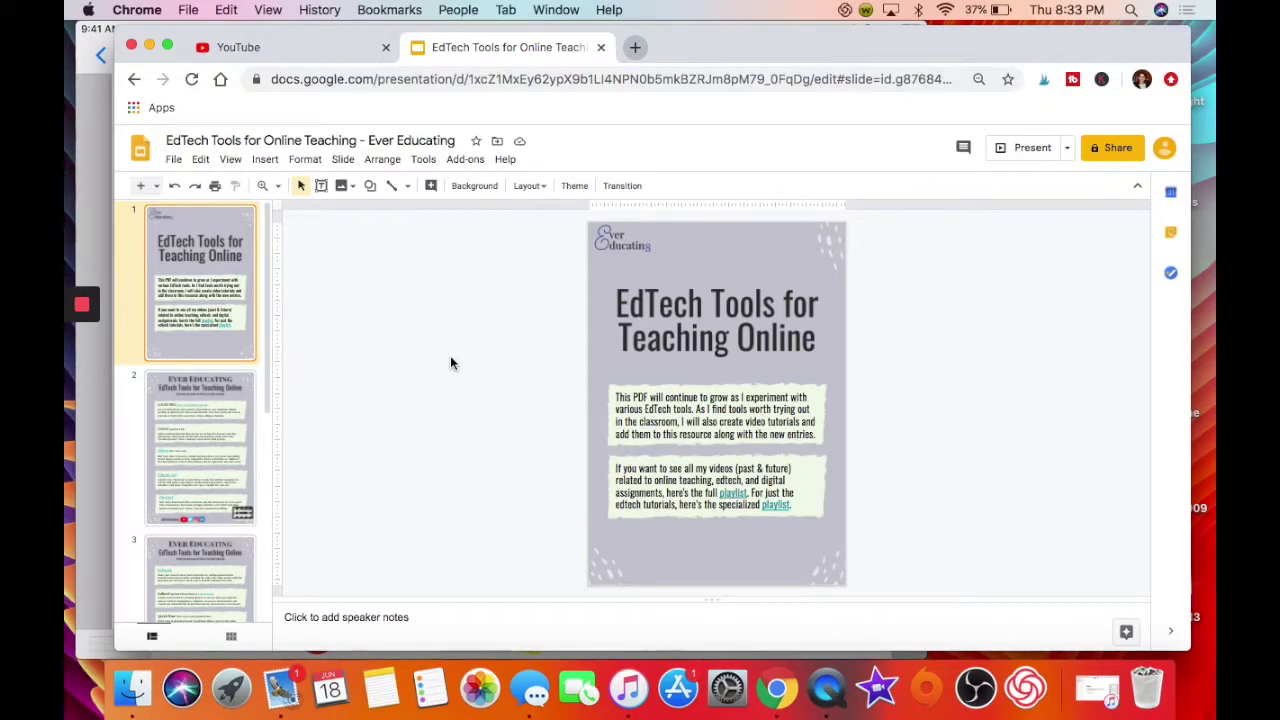
{"action": "left_click", "coordinate": [95, 232]}
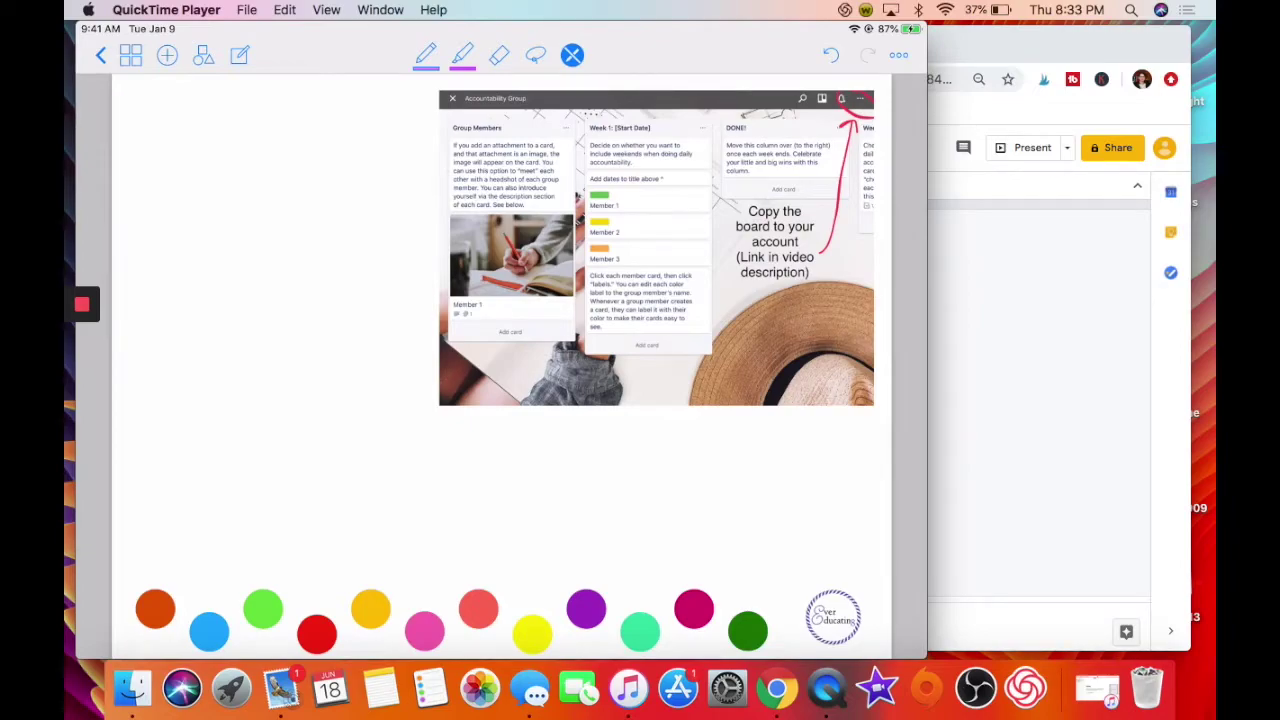
{"action": "left_click", "coordinate": [426, 55]}
{"action": "left_click_drag", "start_coordinate": [320, 129], "coordinate": [422, 131]}
{"action": "mouse_move", "coordinate": [408, 104]}
{"action": "left_mouse_down"}
{"action": "mouse_move", "coordinate": [427, 130]}
{"action": "mouse_move", "coordinate": [384, 157]}
{"action": "left_mouse_up"}
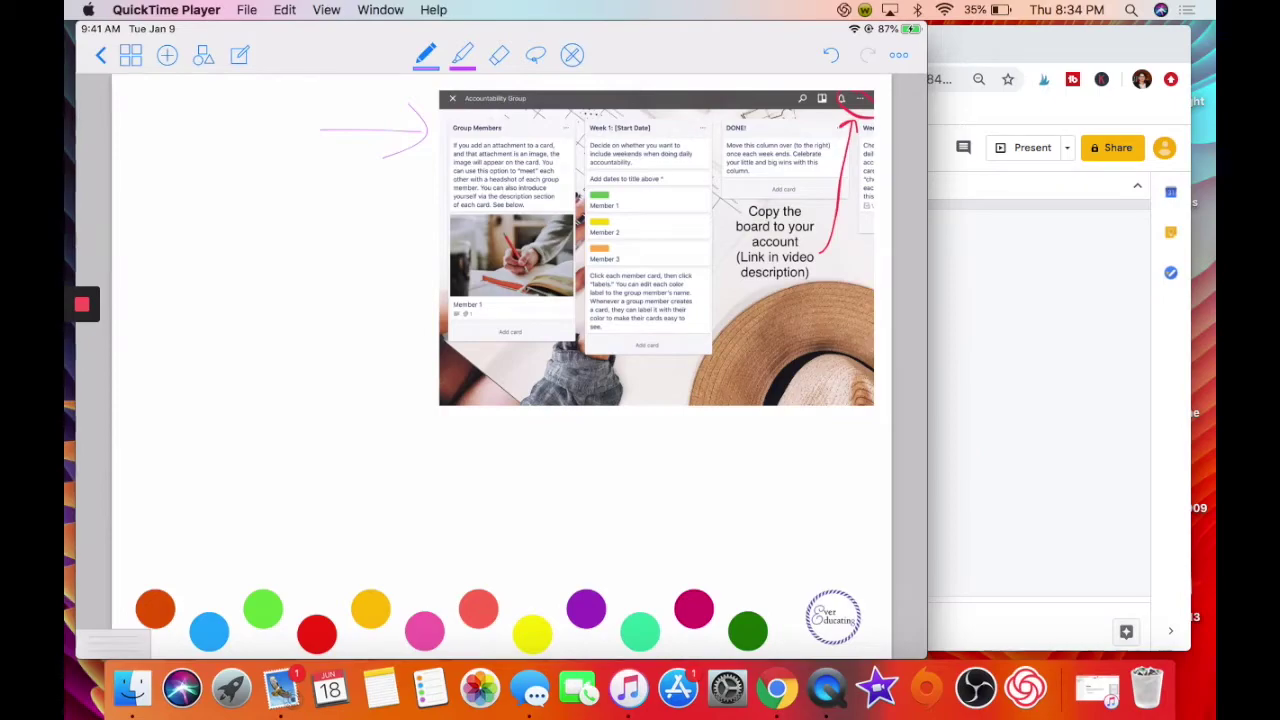
Bring the Google Slides presentation in Chrome to the front and return to the QuickTime movie recording window.
{"action": "mouse_move", "coordinate": [243, 350]}
{"action": "left_click", "coordinate": [932, 343]}
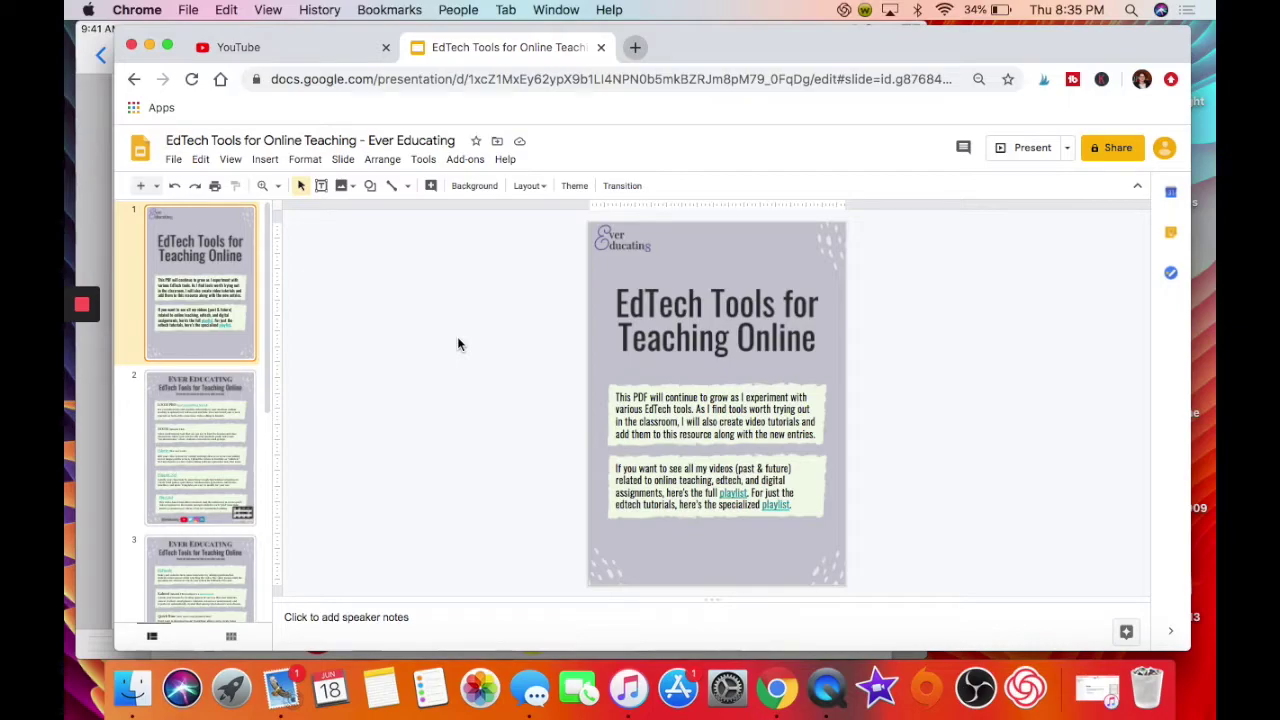
{"action": "left_click", "coordinate": [91, 214]}
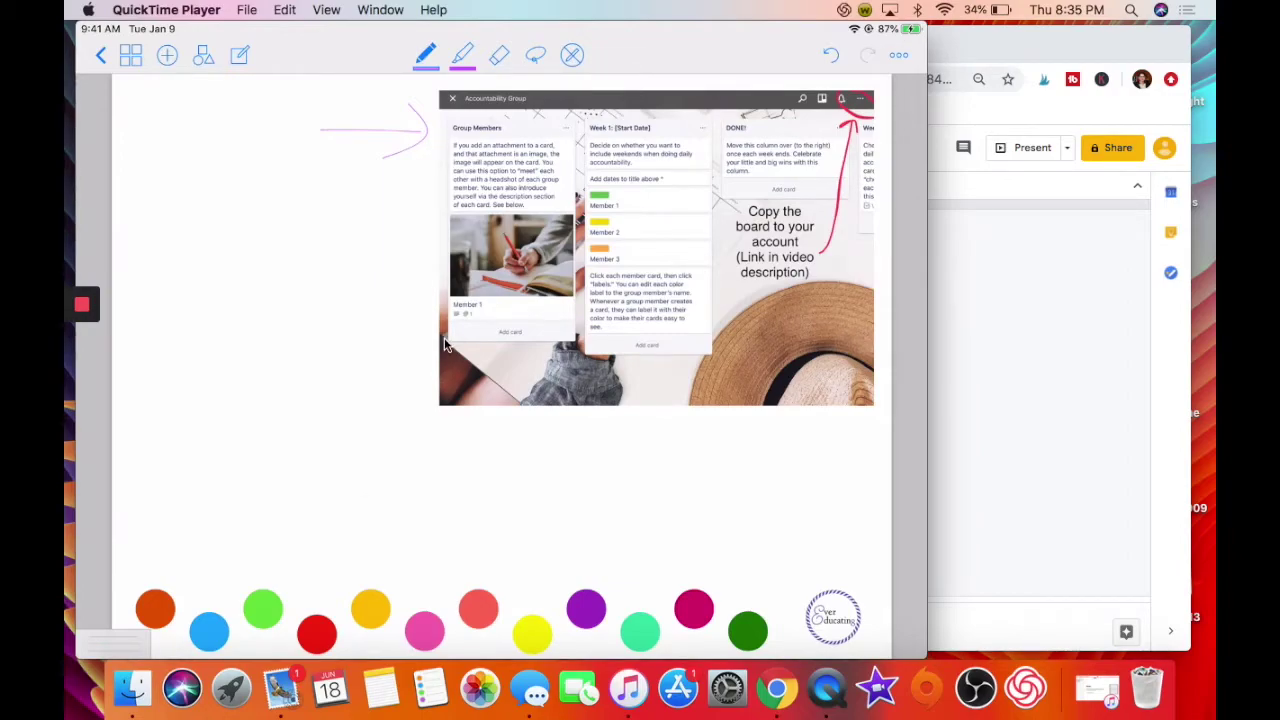
Switch back and forth between the Google Slides presentation in Chrome and the iPad movie recording in QuickTime Player.
{"action": "mouse_move", "coordinate": [746, 283]}
{"action": "left_click", "coordinate": [1003, 386]}
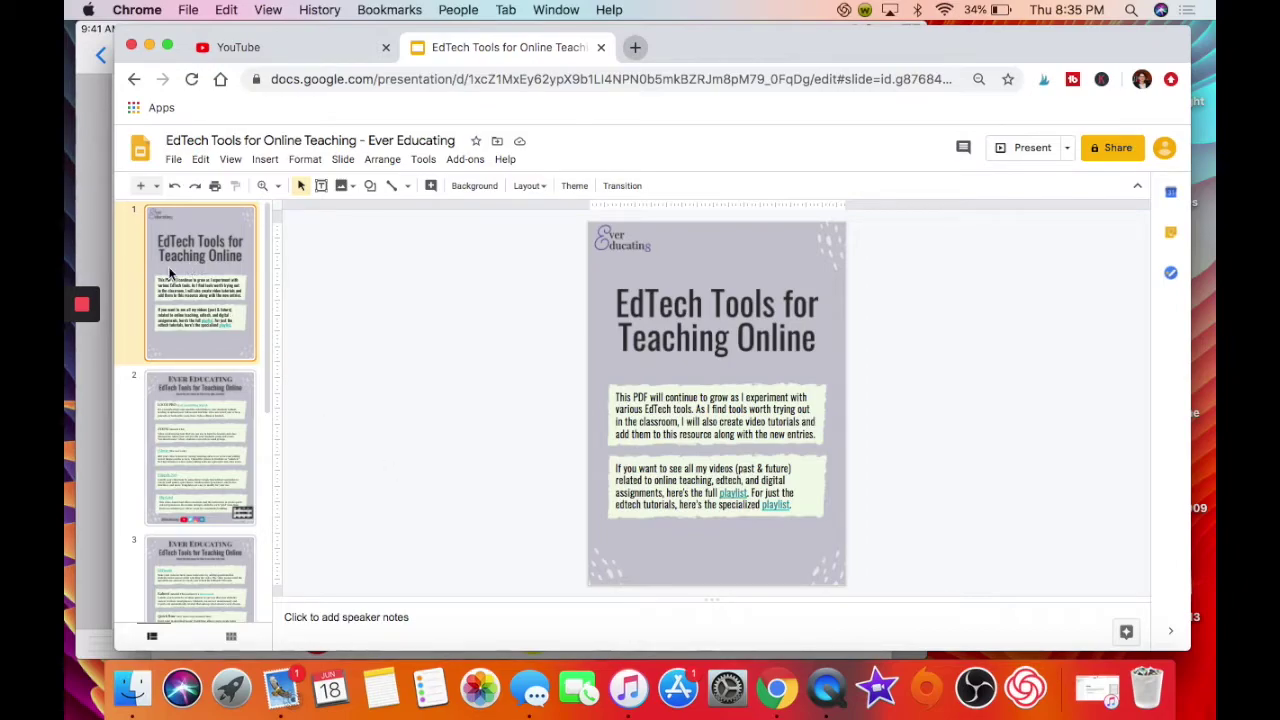
{"action": "left_click", "coordinate": [100, 250]}
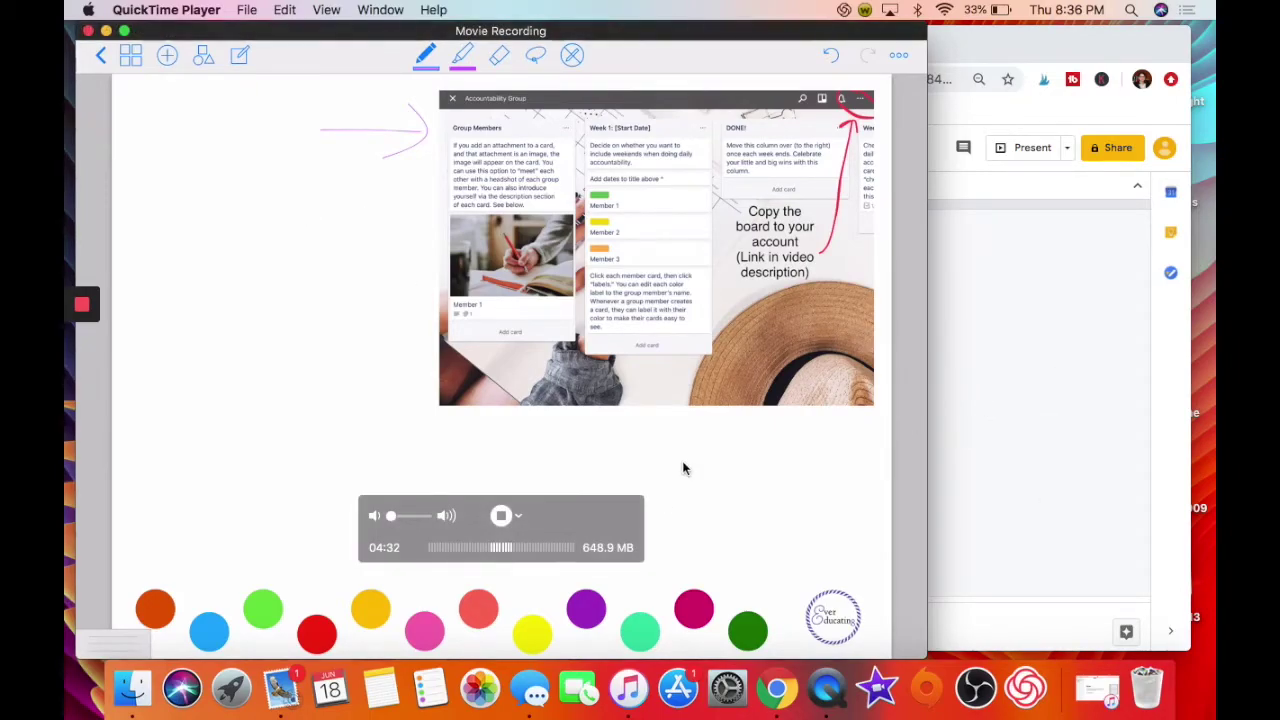
{"action": "left_click", "coordinate": [1027, 364]}
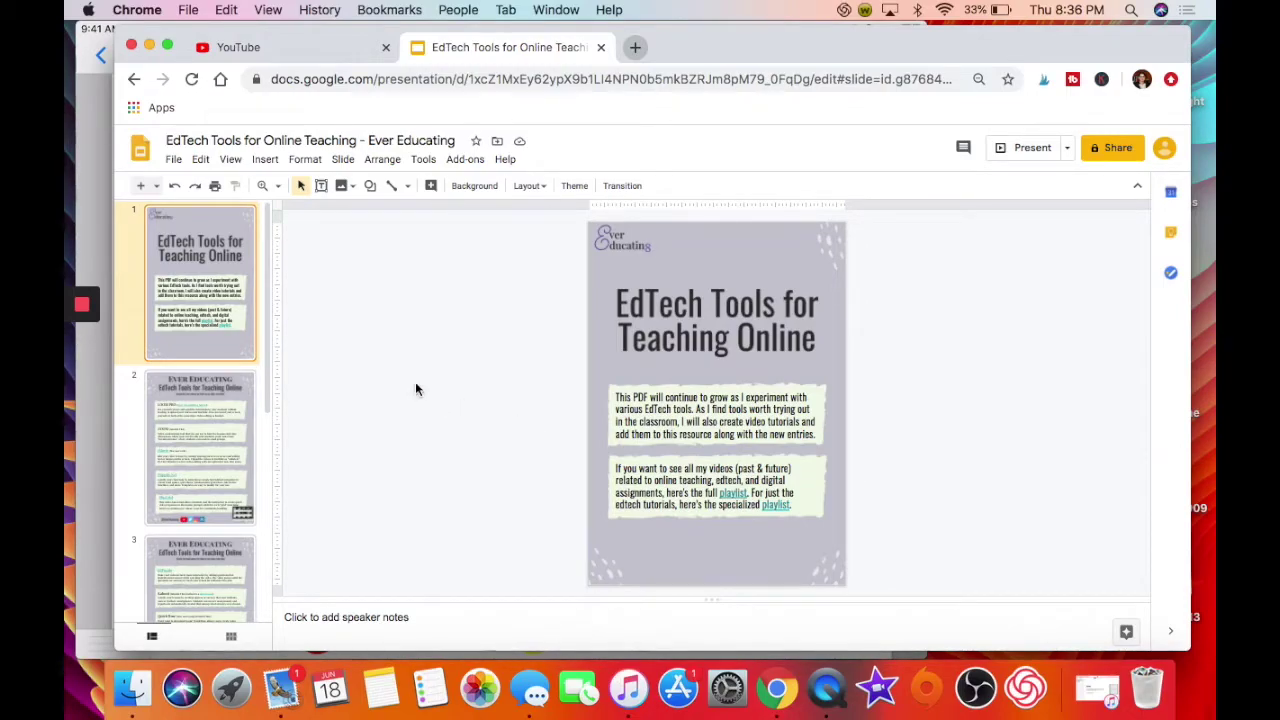
{"action": "left_click", "coordinate": [97, 226]}
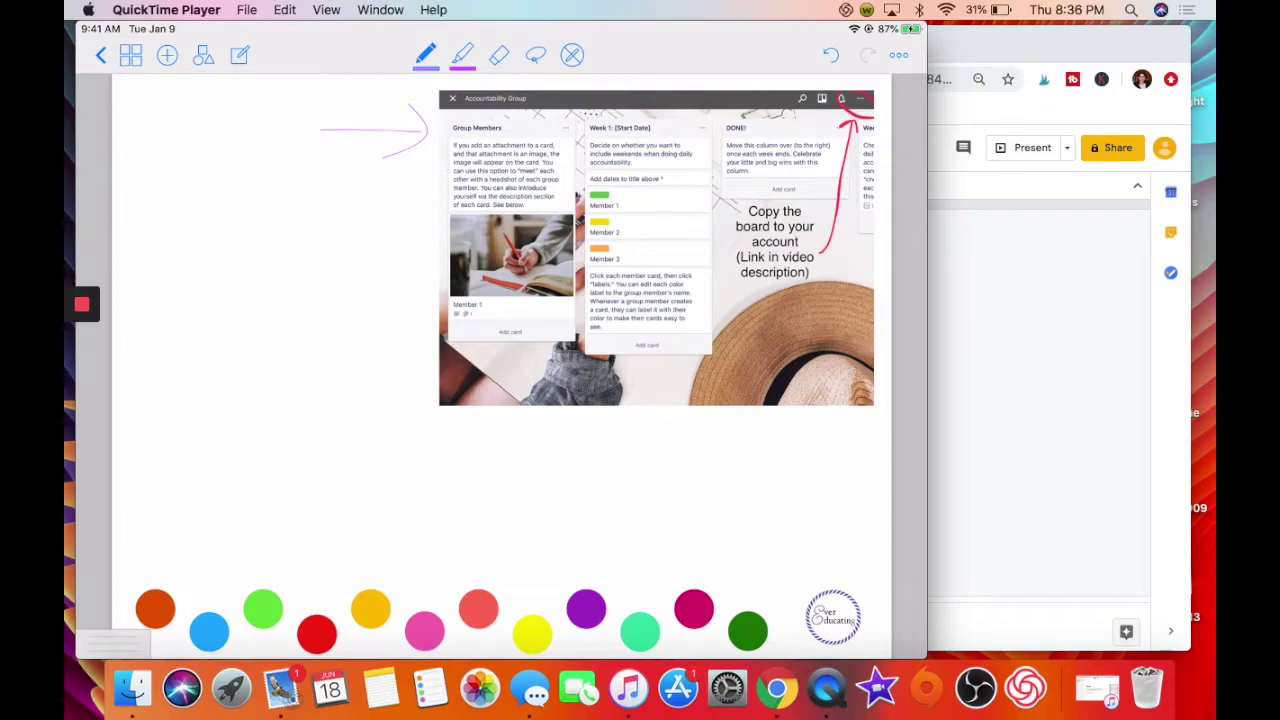
Stop the iPad movie recording and minimize the window of the untitled recorded video.
{"action": "mouse_move", "coordinate": [201, 244]}
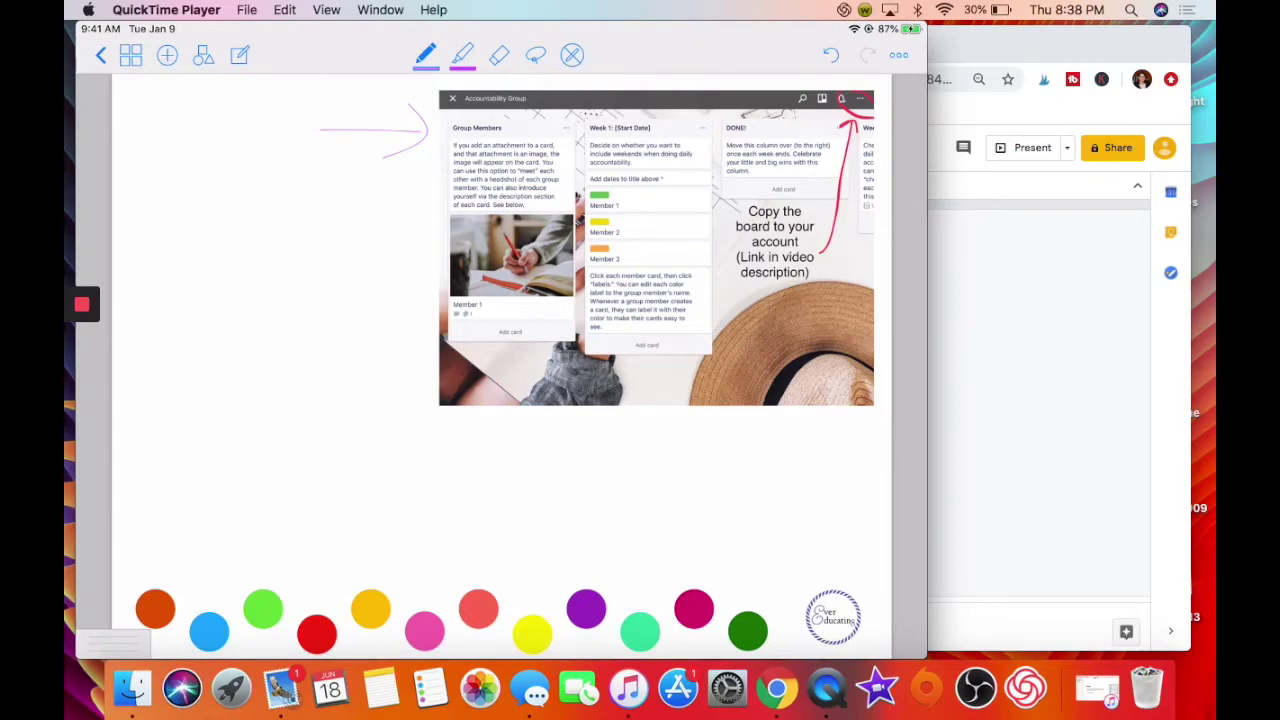
{"action": "mouse_move", "coordinate": [195, 245]}
{"action": "mouse_move", "coordinate": [283, 263]}
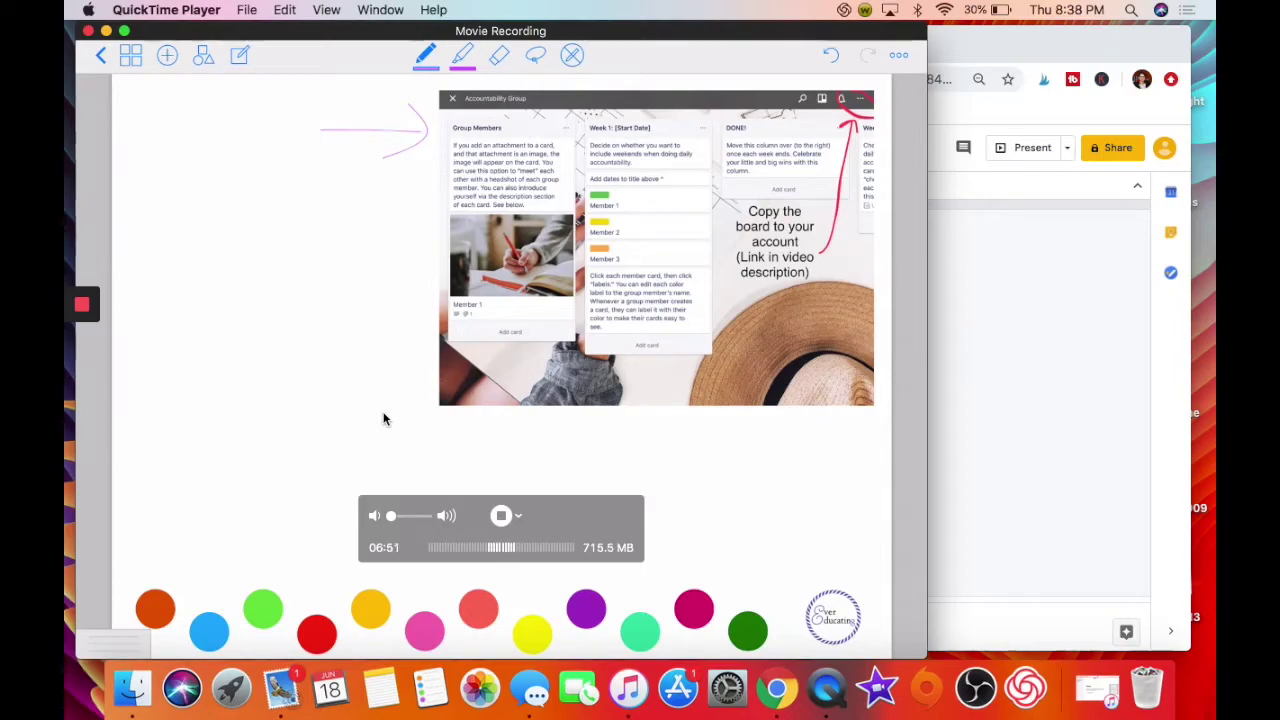
{"action": "mouse_move", "coordinate": [383, 417]}
{"action": "left_click", "coordinate": [502, 514]}
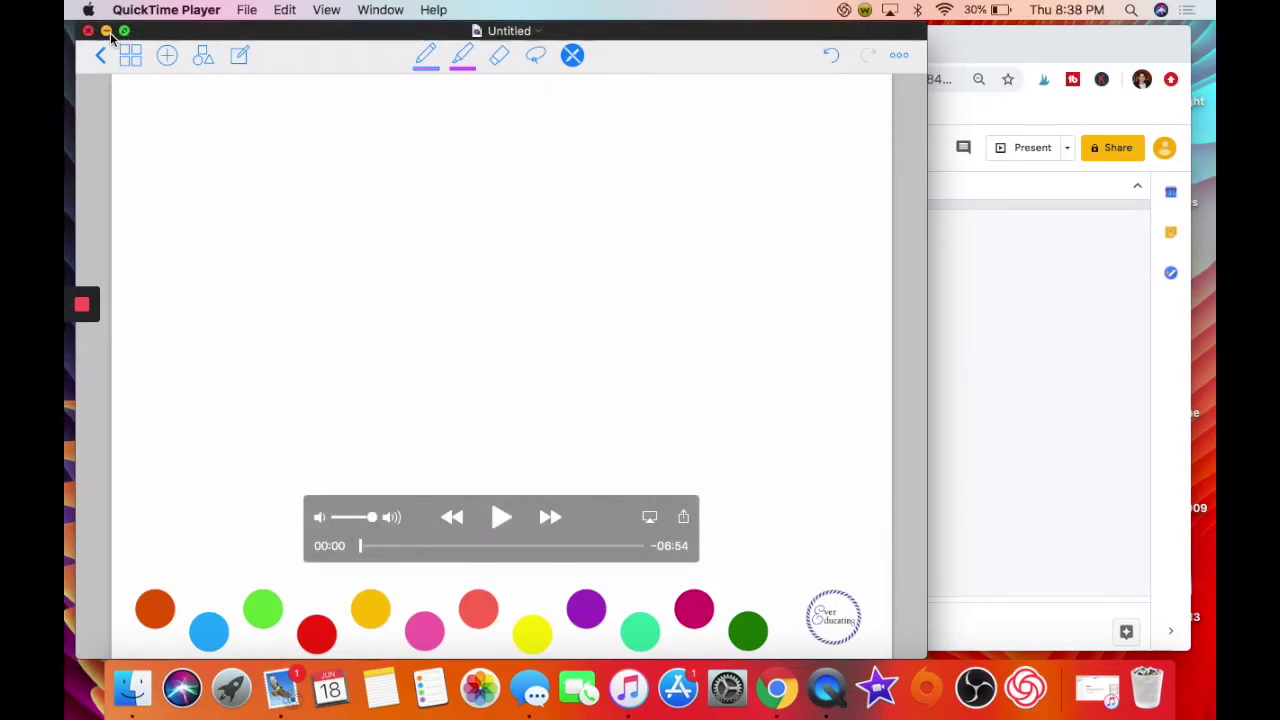
{"action": "left_click", "coordinate": [107, 31]}
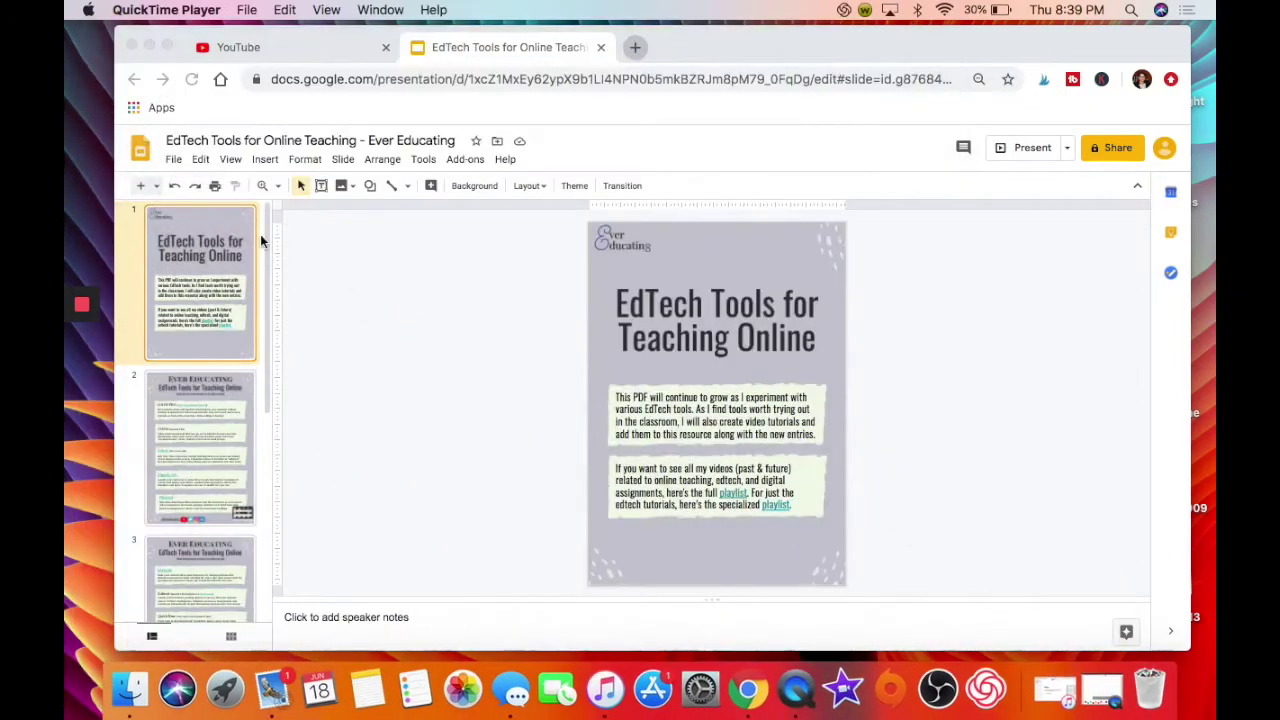
Open a new movie recording of the iPad, start recording, and pen three more arrows beside and below the board image.
{"action": "mouse_move", "coordinate": [82, 310]}
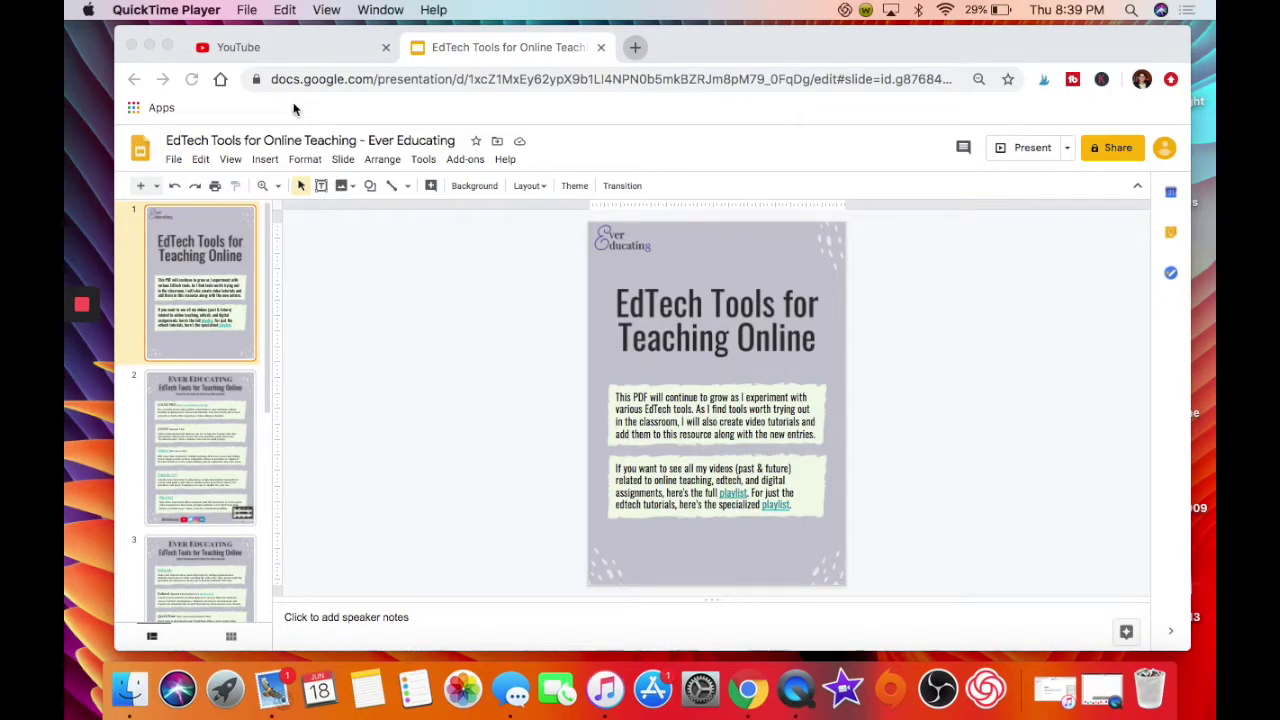
{"action": "left_click", "coordinate": [246, 10]}
{"action": "left_click", "coordinate": [310, 31]}
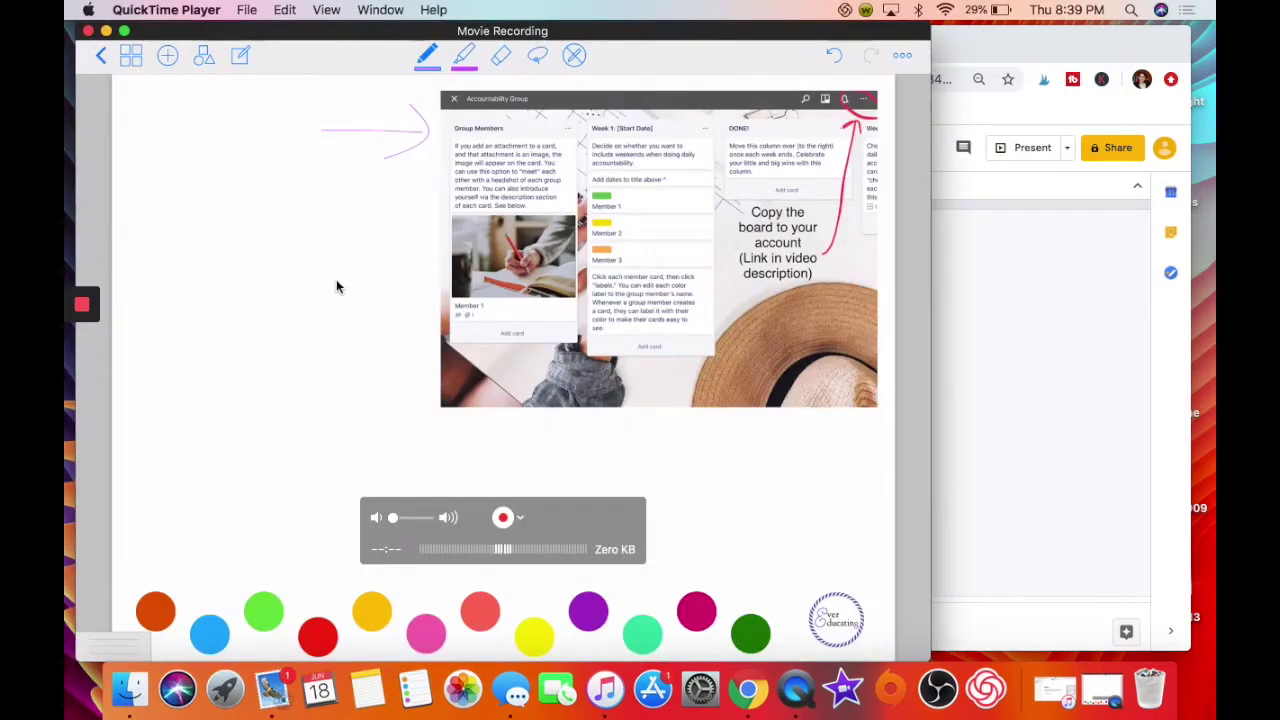
{"action": "left_click", "coordinate": [503, 519]}
{"action": "mouse_move", "coordinate": [217, 488]}
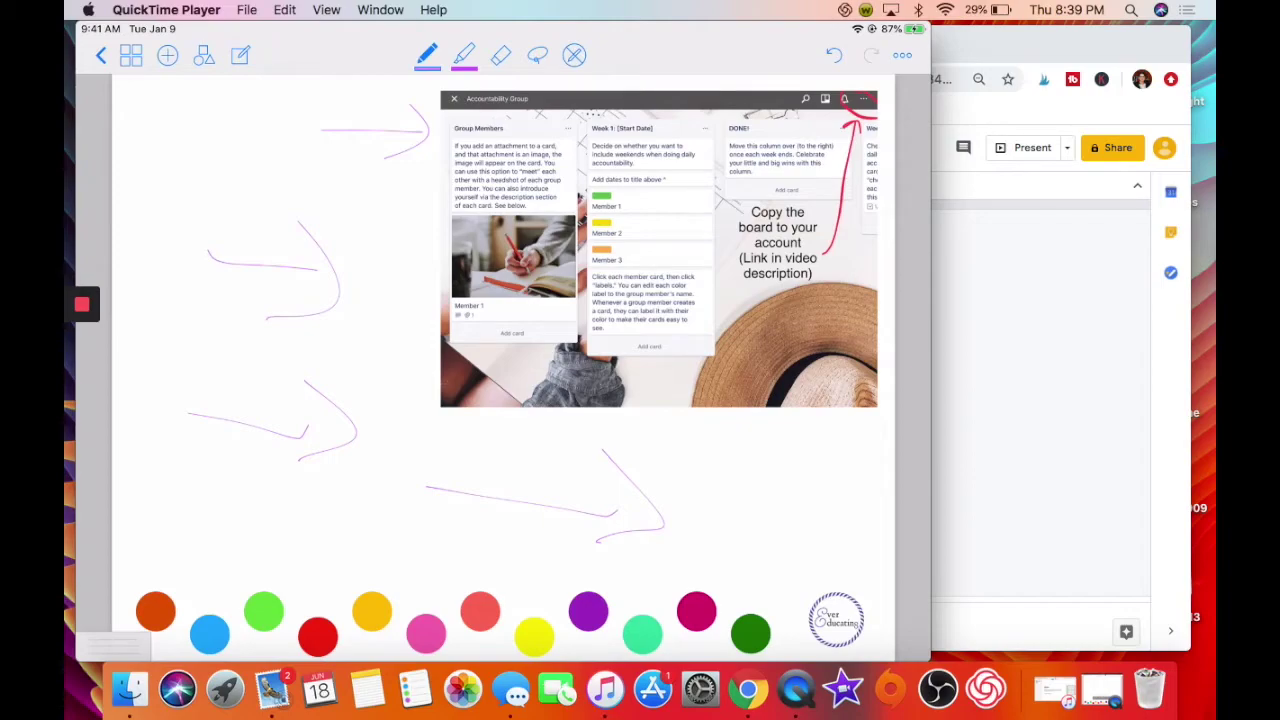
Share a blank whiteboard in the Zoom meeting and handwrite "Hi" on its upper part.
{"action": "mouse_move", "coordinate": [231, 300]}
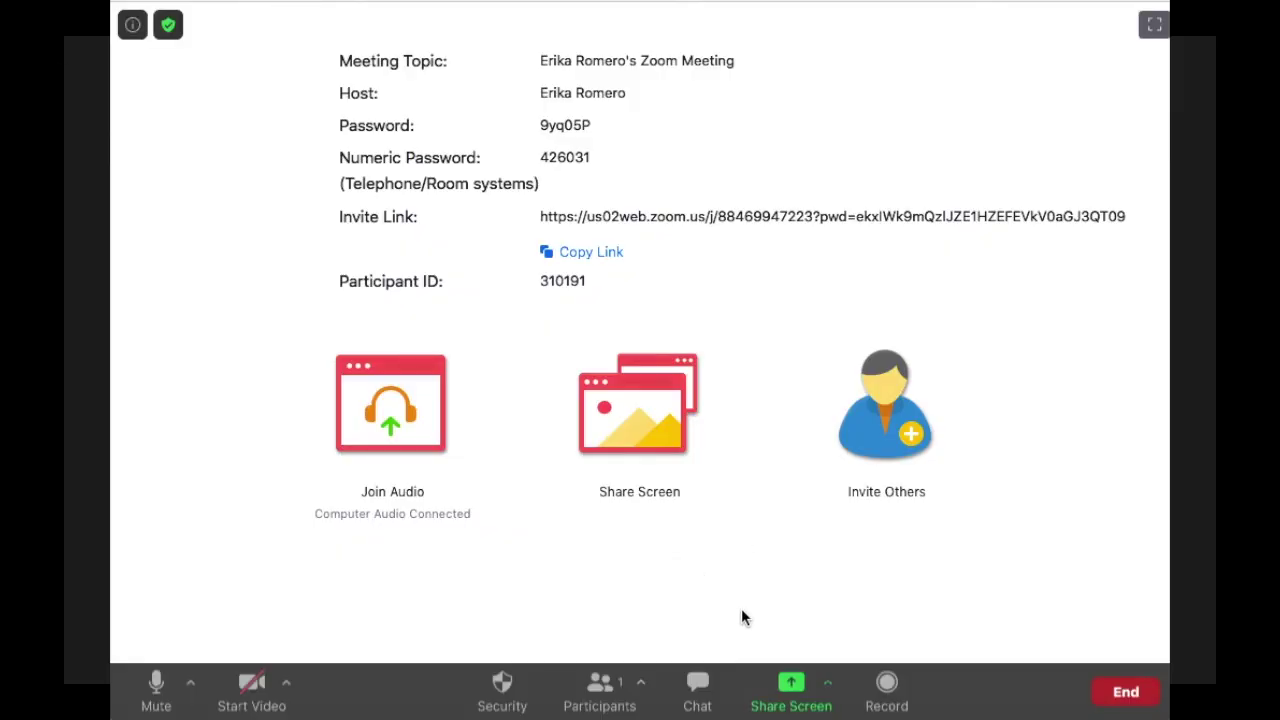
{"action": "left_click", "coordinate": [789, 700]}
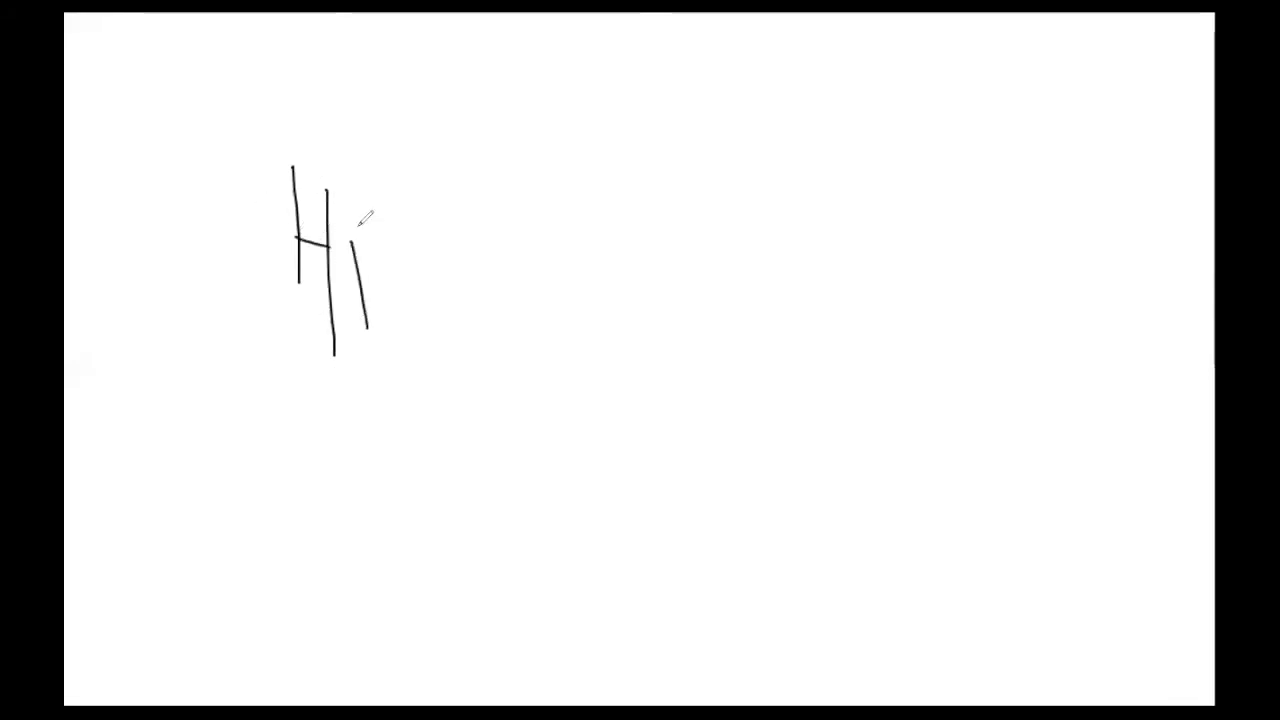
{"action": "left_click", "coordinate": [362, 210]}
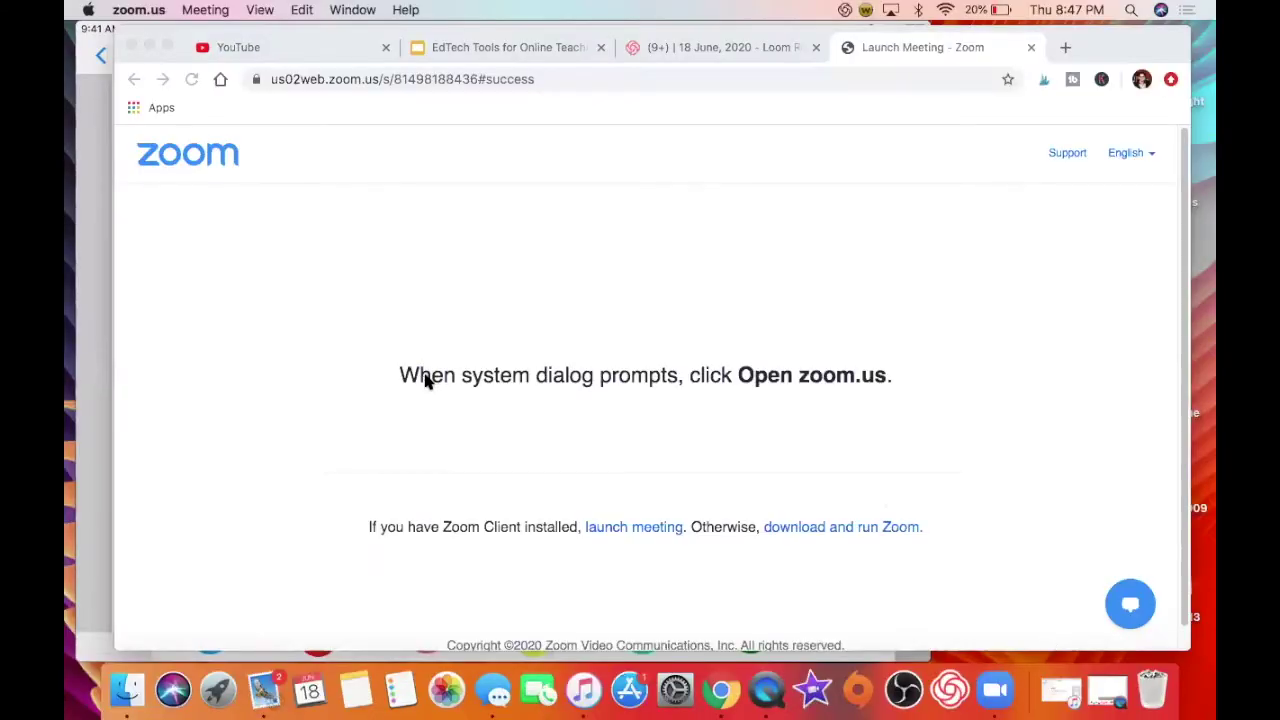
Bring the Zoom launch page in Chrome to the front and return to QuickTime Player's movie recording of the iPad note.
{"action": "left_click", "coordinate": [237, 420]}
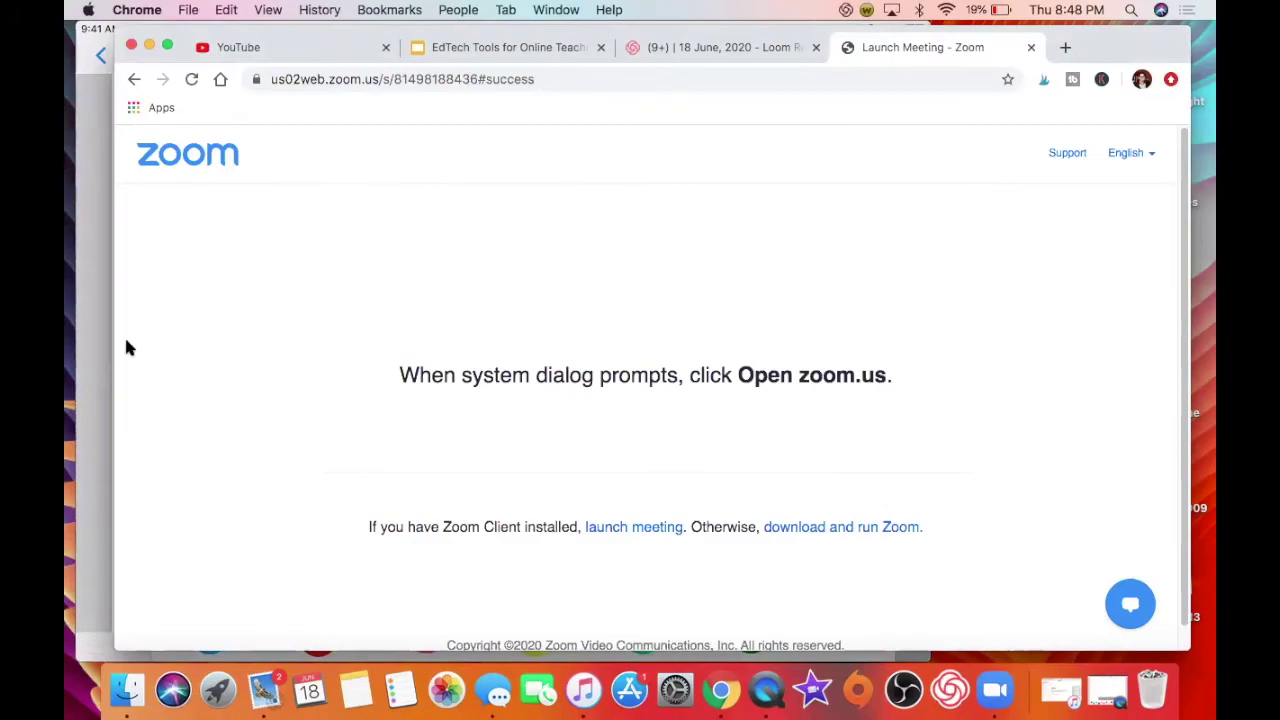
{"action": "left_click", "coordinate": [98, 340]}
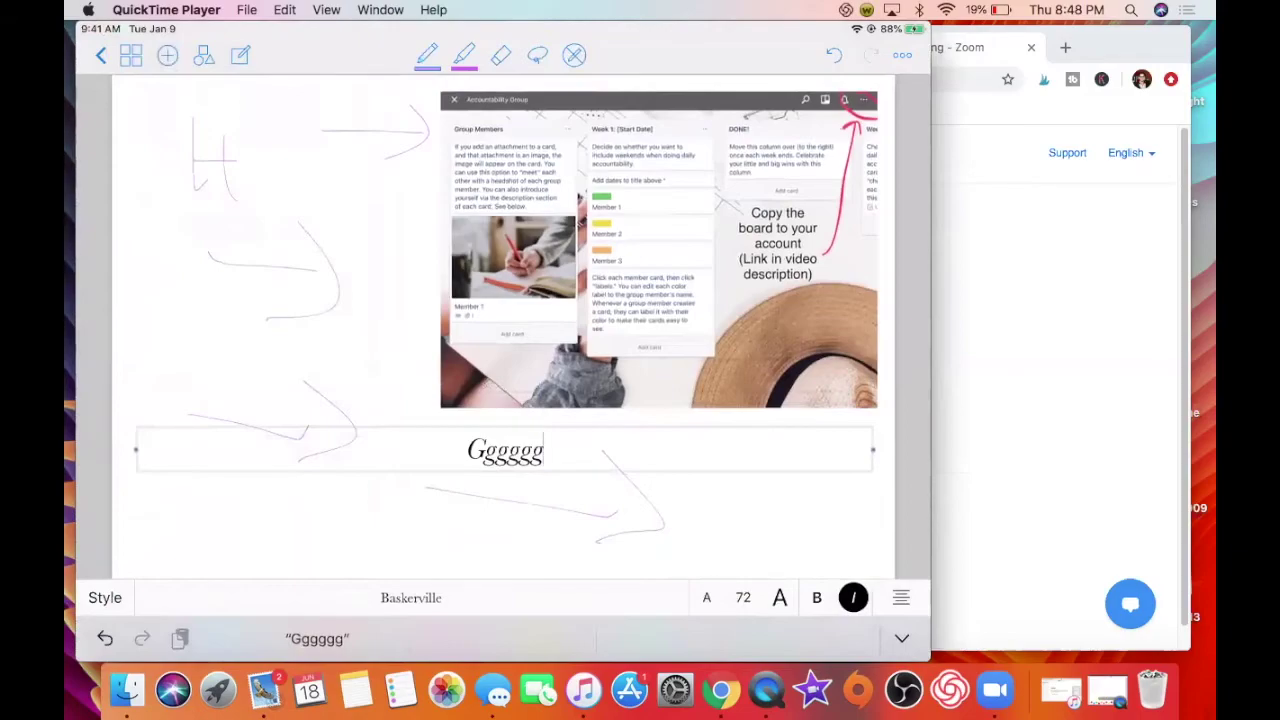
{"action": "mouse_move", "coordinate": [122, 165]}
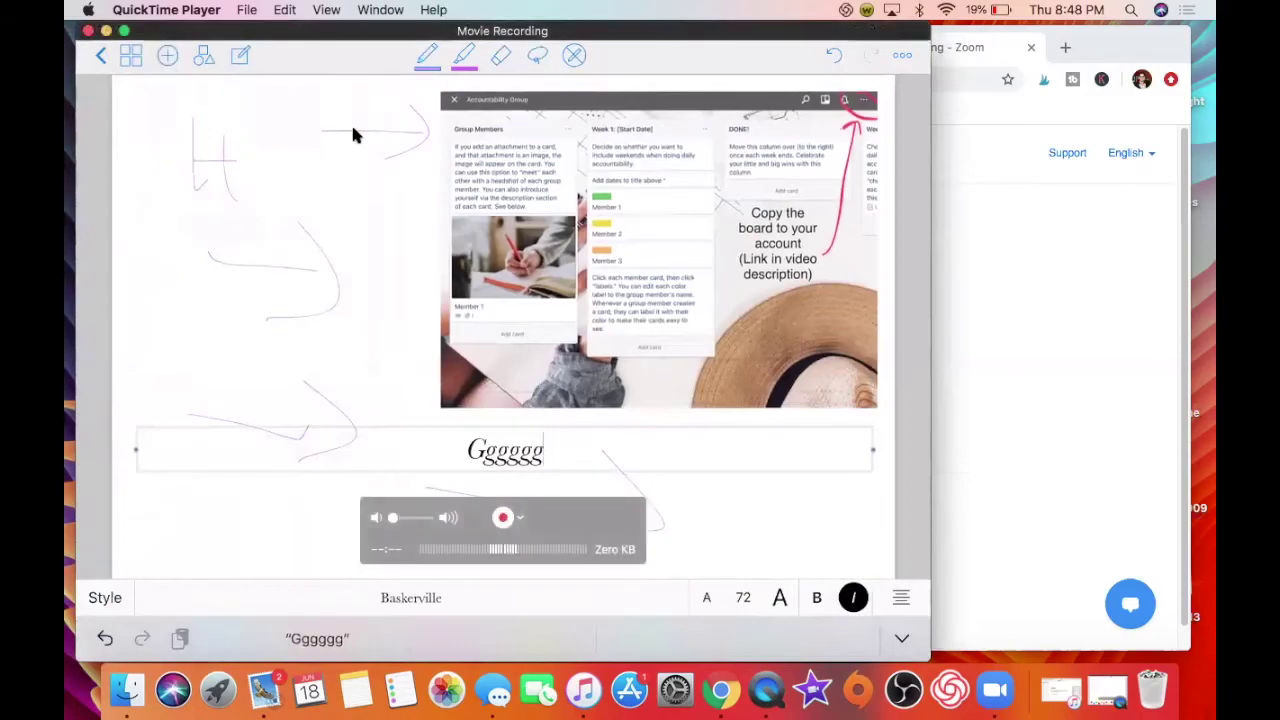